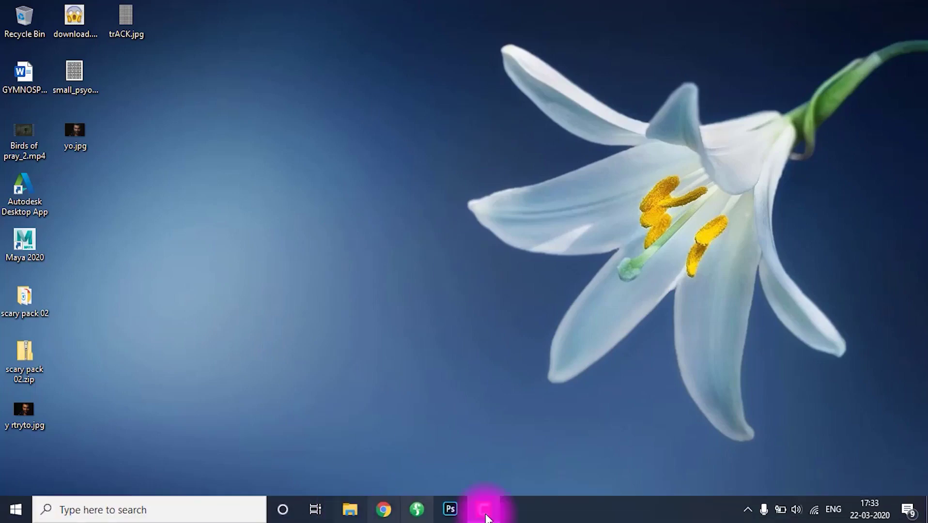
Step: Open Chrome maximized and load unsplash.com
{"action": "left_click", "coordinate": [384, 509]}
{"action": "left_click", "coordinate": [719, 20]}
{"action": "type", "text": "unsplash.com"}
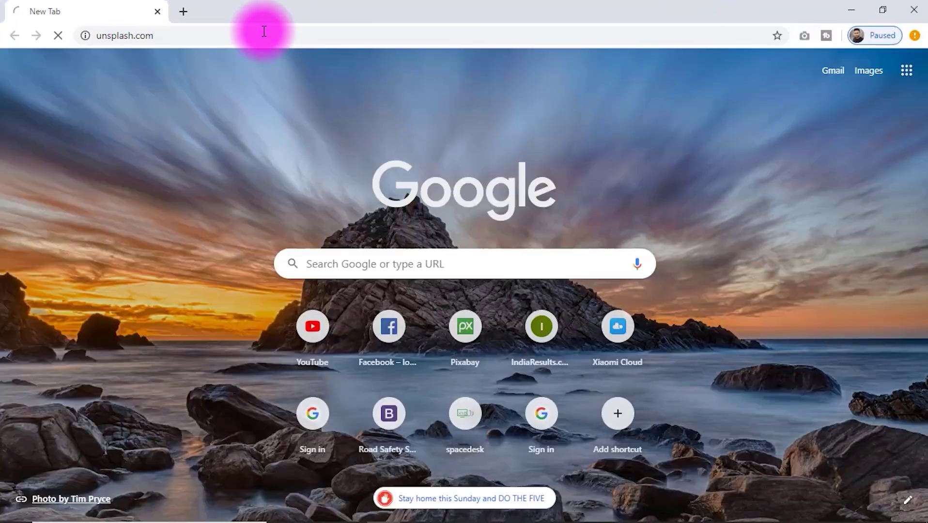
{"action": "key", "text": "Return"}
Step: Search Unsplash for 'portrait' and download the red-haired woman's outdoor photo
{"action": "left_click", "coordinate": [289, 69]}
{"action": "type", "text": "portrai"}
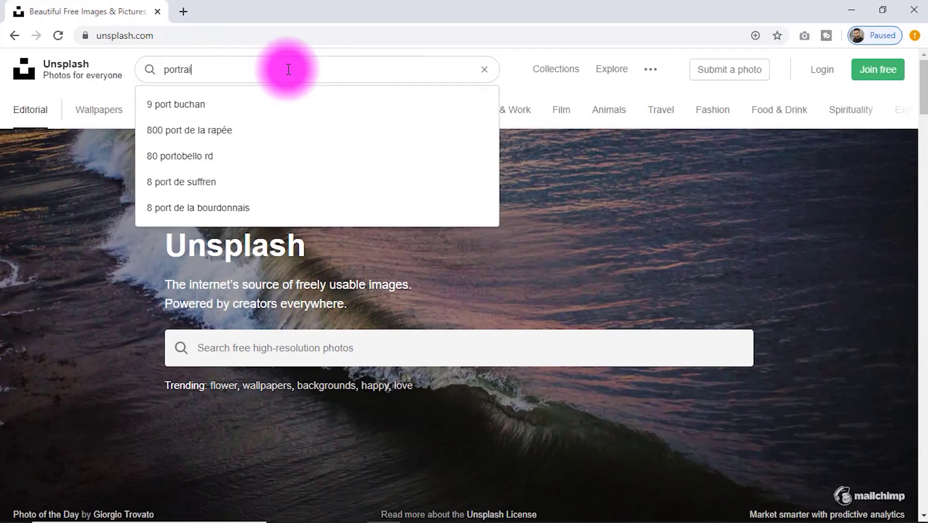
{"action": "type", "text": "t"}
{"action": "key", "text": "Return"}
{"action": "scroll", "coordinate": [373, 273], "scroll_direction": "down", "scroll_amount": 5}
{"action": "scroll", "coordinate": [598, 293], "scroll_direction": "down", "scroll_amount": 5}
{"action": "left_click", "coordinate": [872, 311]}
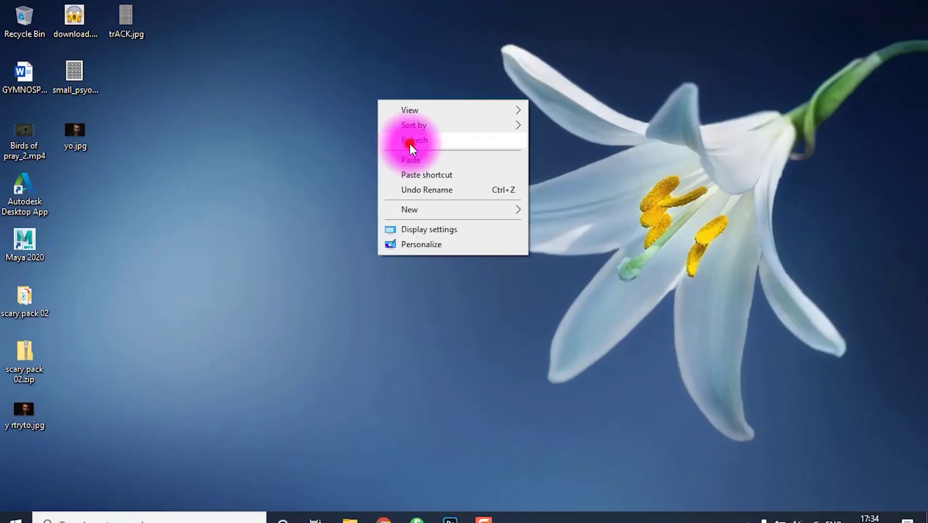
Step: Launch Adobe After Effects 2020 from the Start menu
{"action": "left_click", "coordinate": [411, 146]}
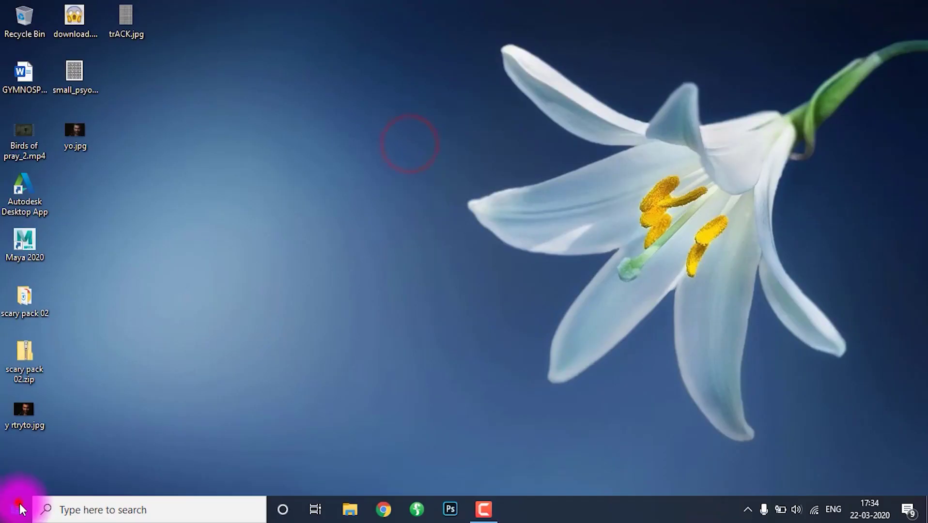
{"action": "left_click", "coordinate": [15, 517]}
{"action": "left_click", "coordinate": [144, 298]}
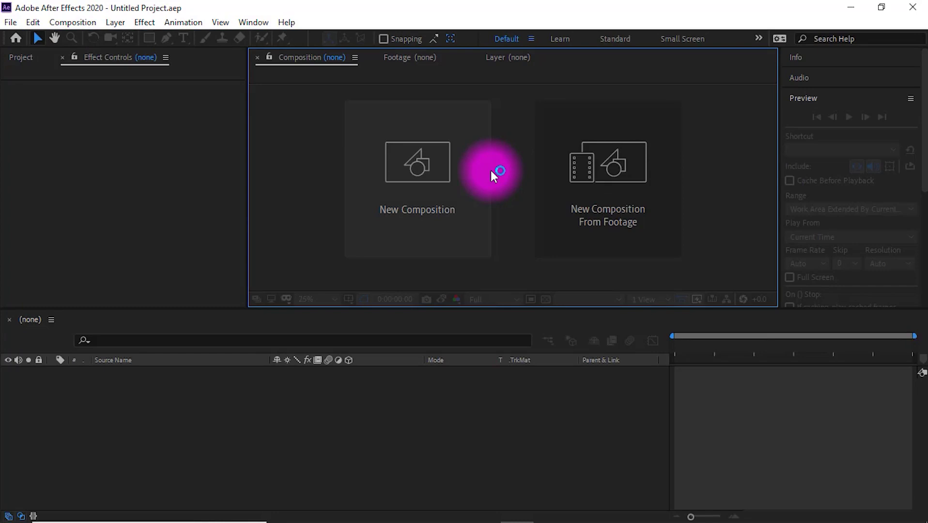
Step: Create a 1920×1080 composition named LIGHT FACE with Non-Drop Frame timecode
{"action": "left_click", "coordinate": [444, 200]}
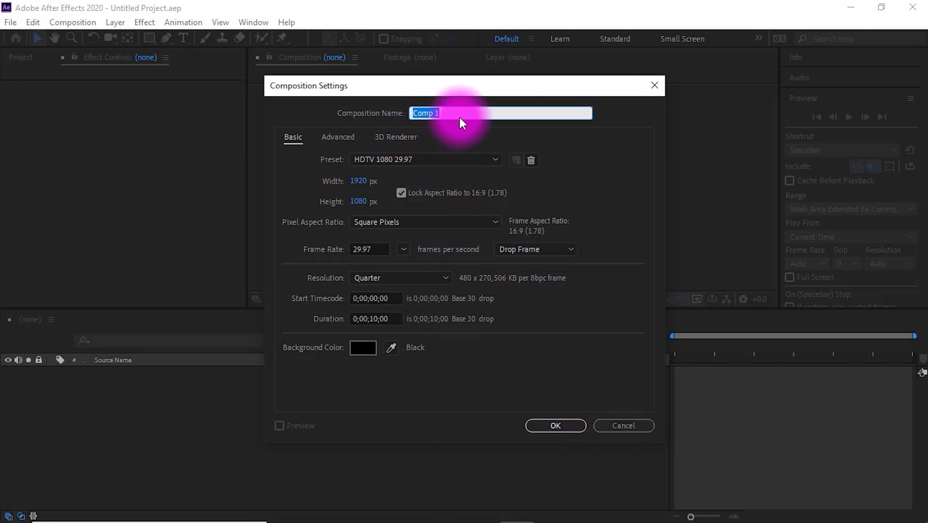
{"action": "type", "text": "LI"}
{"action": "type", "text": "GHT FACE"}
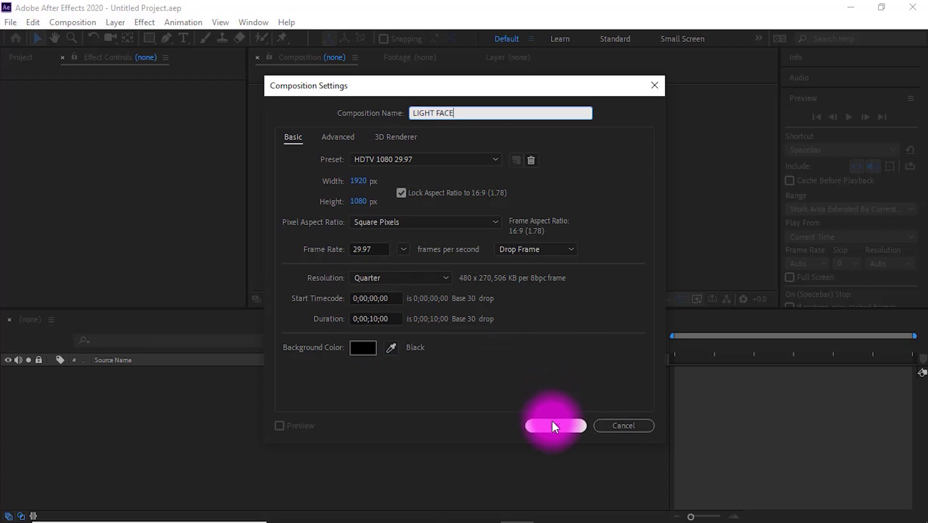
{"action": "left_click", "coordinate": [552, 247]}
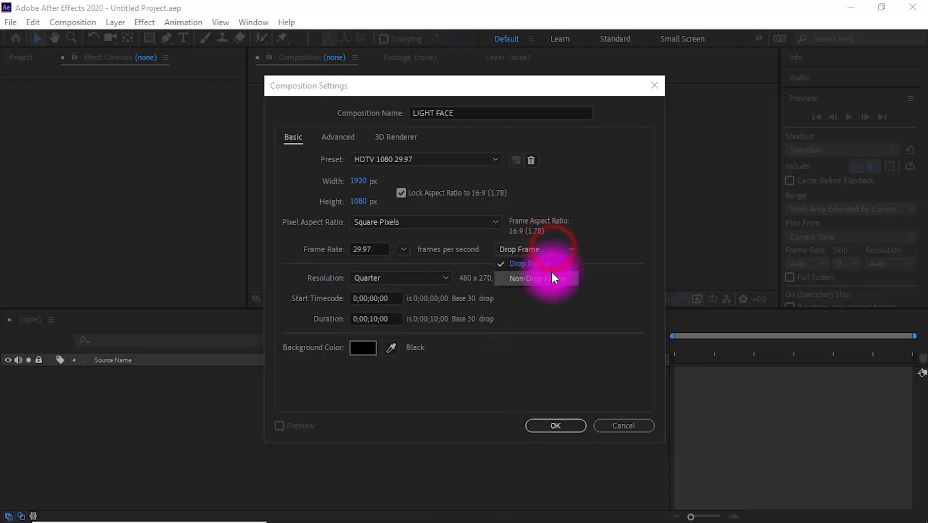
{"action": "left_click", "coordinate": [551, 277]}
{"action": "left_click", "coordinate": [509, 366]}
{"action": "left_click", "coordinate": [544, 424]}
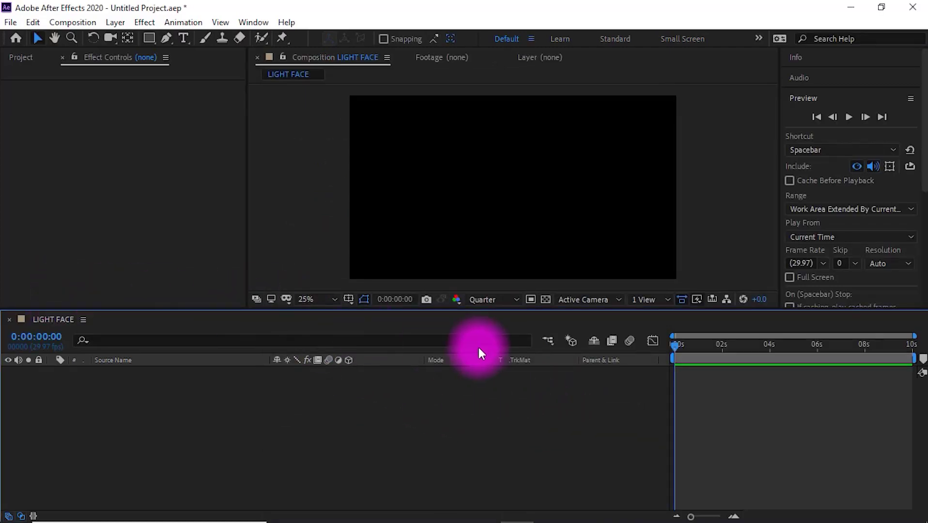
Step: Import the downloaded portrait JPG into the project
{"action": "scroll", "coordinate": [476, 271], "scroll_direction": "up", "scroll_amount": 1}
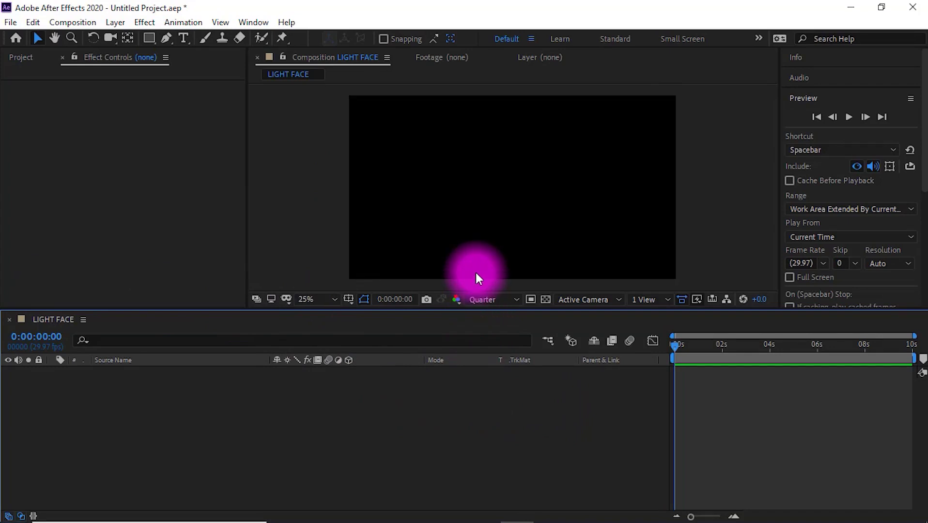
{"action": "left_click", "coordinate": [185, 445]}
{"action": "left_click", "coordinate": [25, 57]}
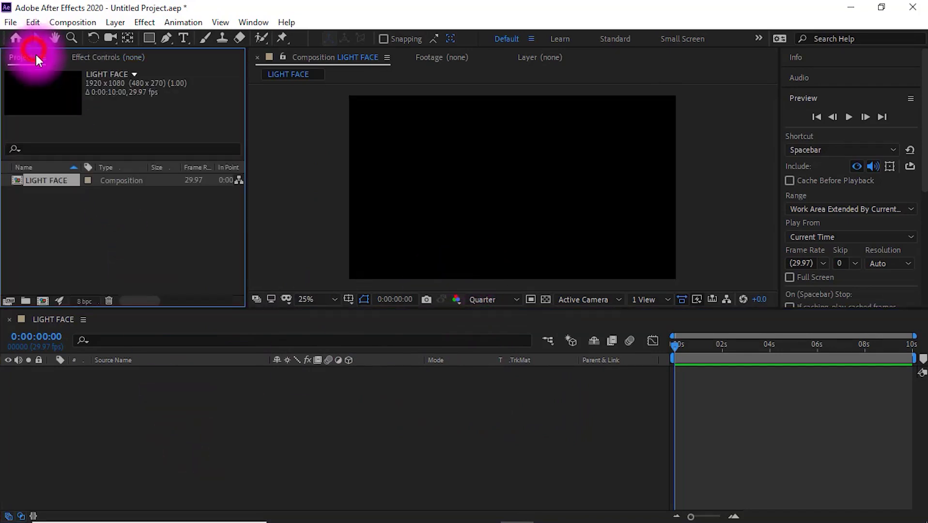
{"action": "double_click", "coordinate": [102, 272]}
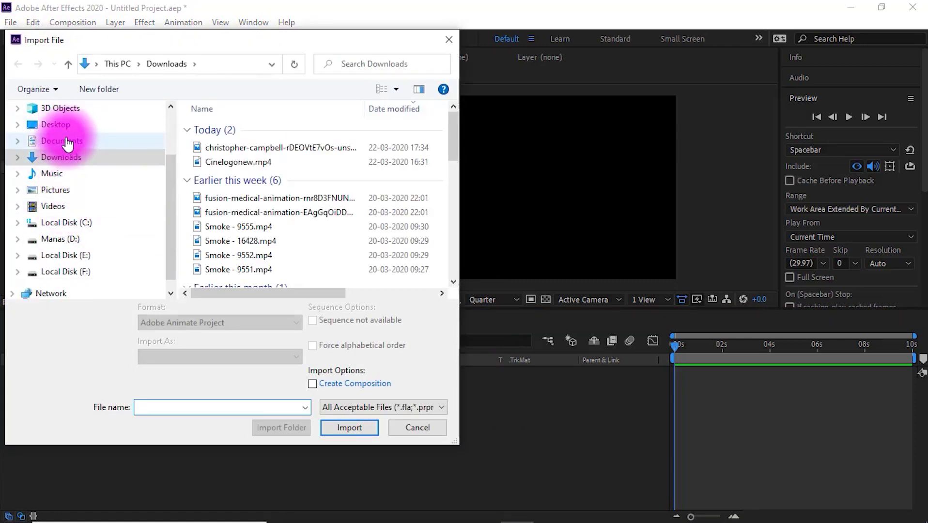
{"action": "left_click", "coordinate": [267, 149]}
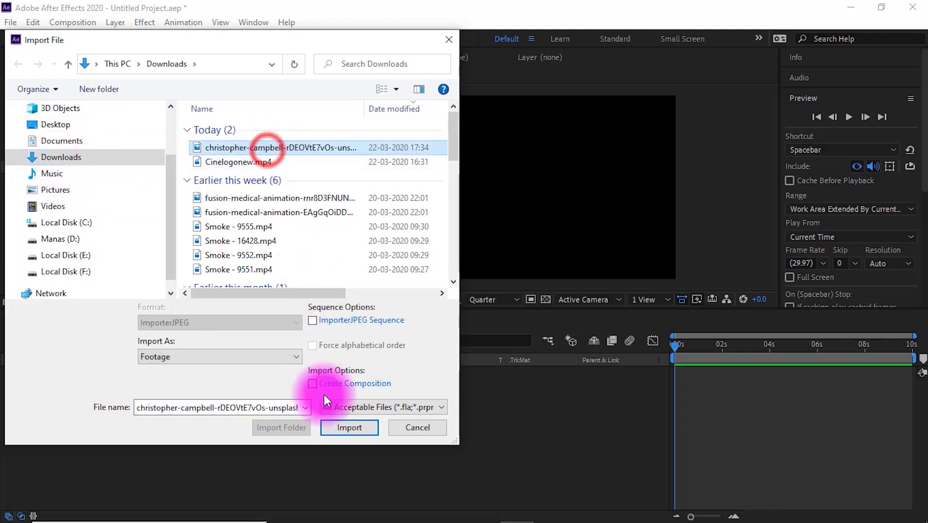
{"action": "left_click", "coordinate": [341, 427]}
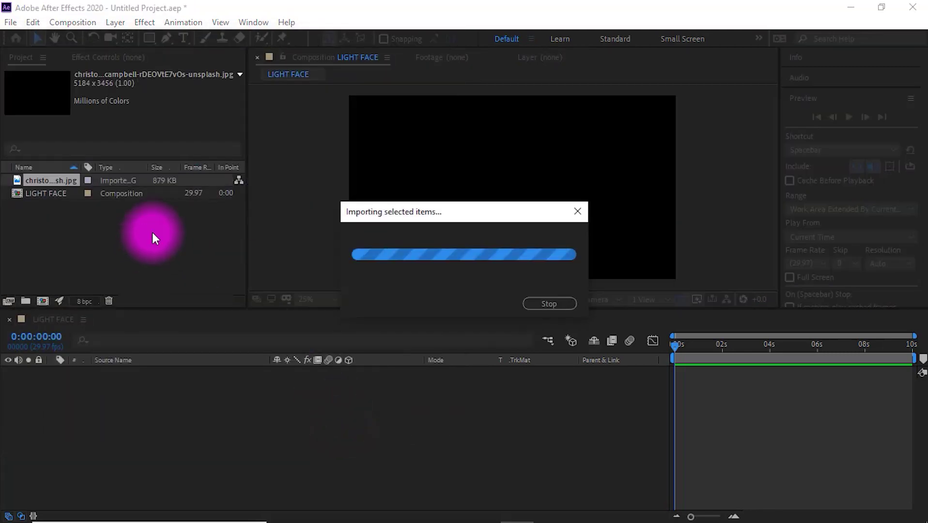
Step: Add the portrait as a layer in LIGHT FACE and move to frame 0:00:00:23
{"action": "left_click", "coordinate": [73, 222]}
{"action": "left_click_drag", "start_coordinate": [57, 176], "coordinate": [210, 419]}
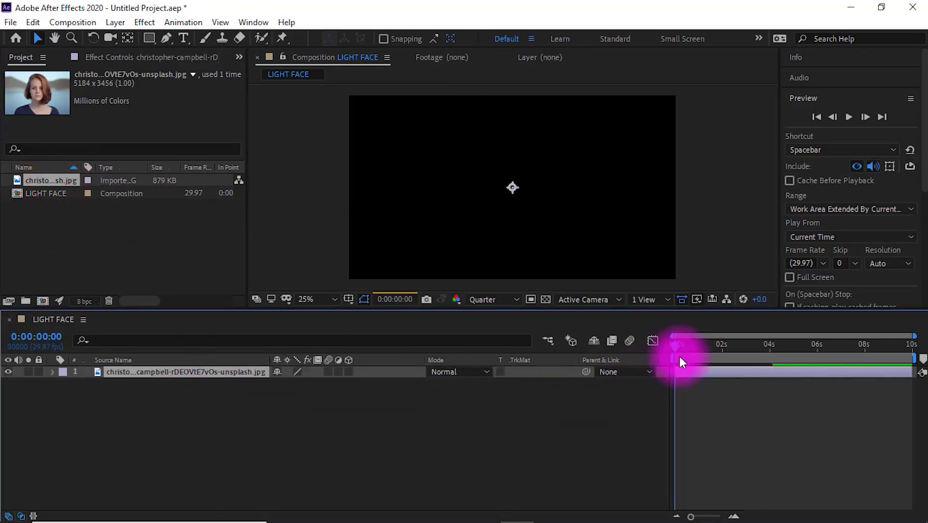
{"action": "left_click_drag", "start_coordinate": [676, 343], "coordinate": [693, 345]}
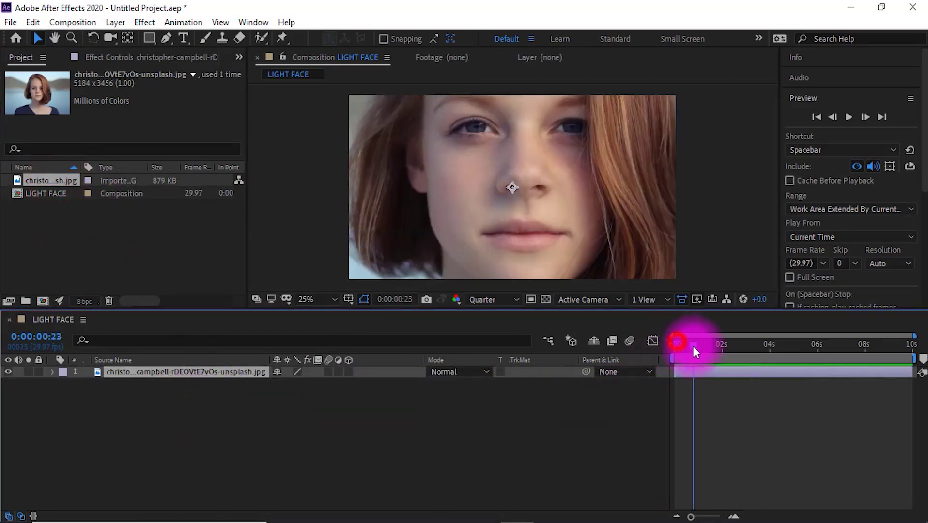
{"action": "scroll", "coordinate": [610, 216], "scroll_direction": "down", "scroll_amount": 2}
{"action": "key", "text": "g"}
Step: Set the portrait layer's Transform Scale to 38% so the image fits
{"action": "left_click", "coordinate": [52, 372]}
{"action": "left_click", "coordinate": [65, 384]}
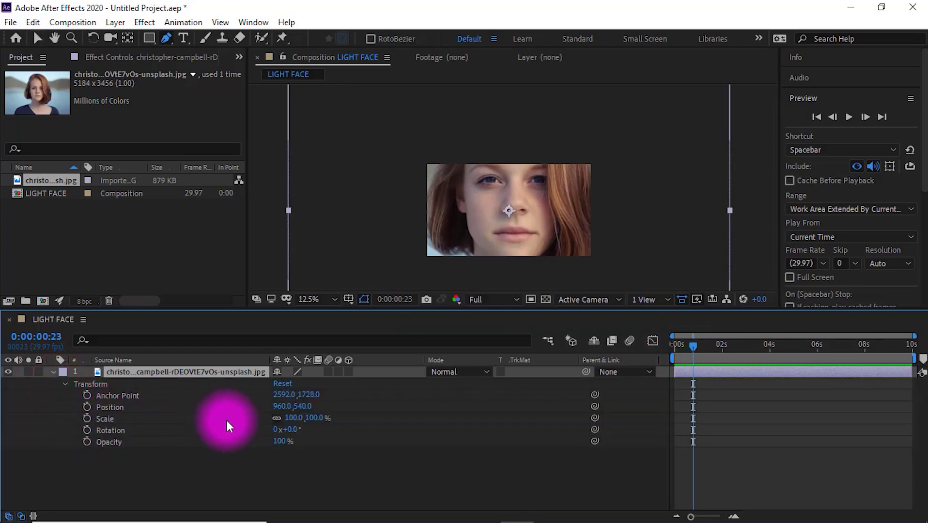
{"action": "left_click_drag", "start_coordinate": [294, 418], "coordinate": [259, 423]}
{"action": "left_click", "coordinate": [211, 491]}
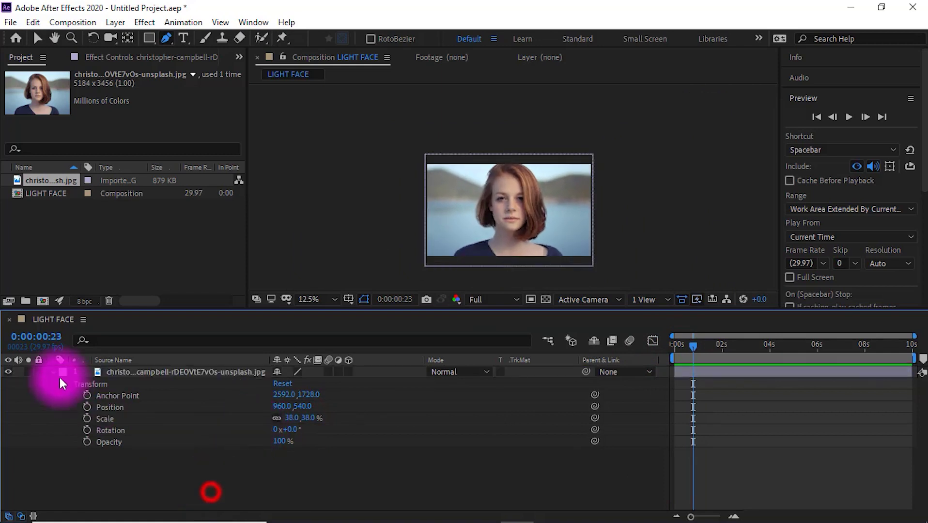
{"action": "left_click", "coordinate": [60, 372]}
{"action": "left_click", "coordinate": [52, 374]}
Step: Create a black 1920×1080 solid layer named 'light' via New > Solid
{"action": "left_click", "coordinate": [51, 372]}
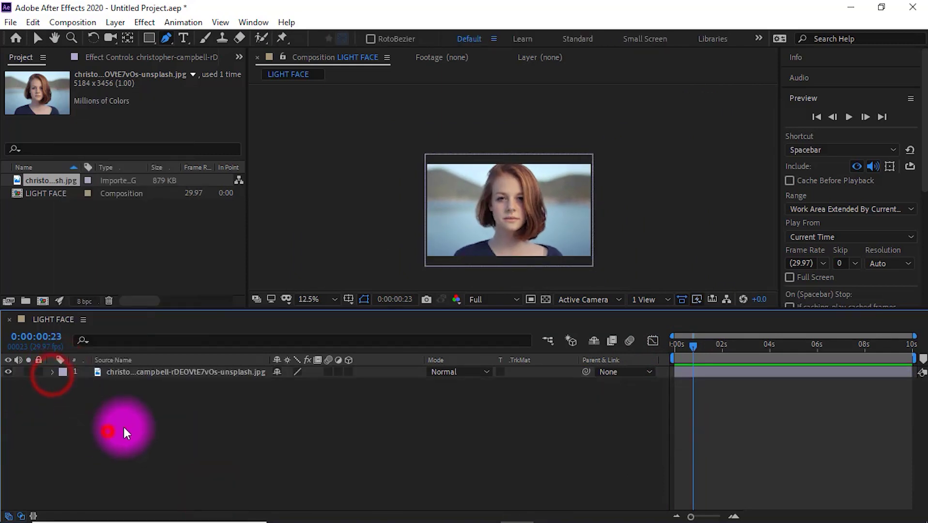
{"action": "right_click", "coordinate": [143, 416]}
{"action": "left_click", "coordinate": [199, 268]}
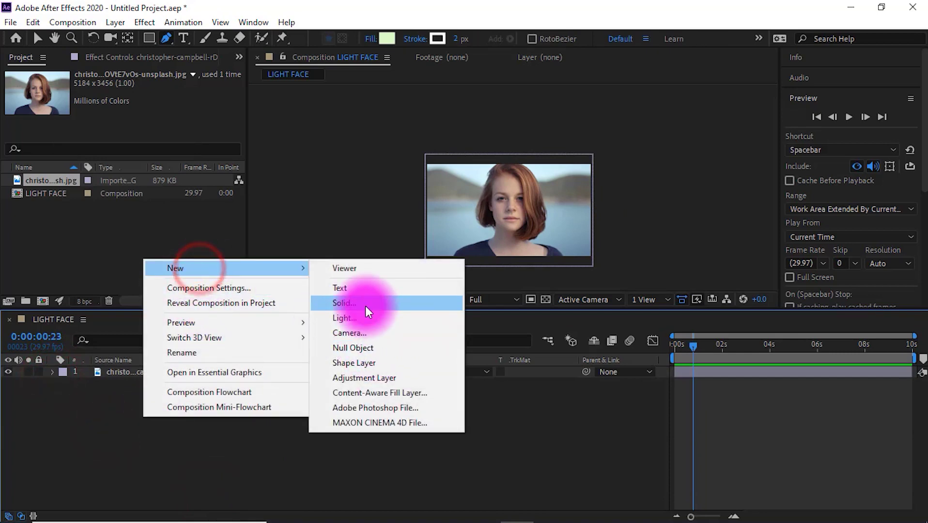
{"action": "left_click", "coordinate": [350, 303]}
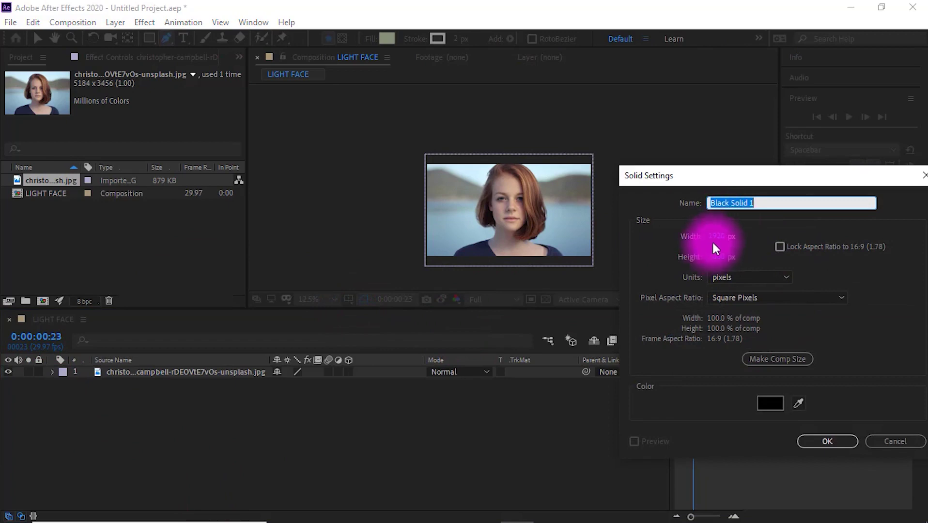
{"action": "left_click", "coordinate": [773, 203]}
{"action": "type", "text": "light"}
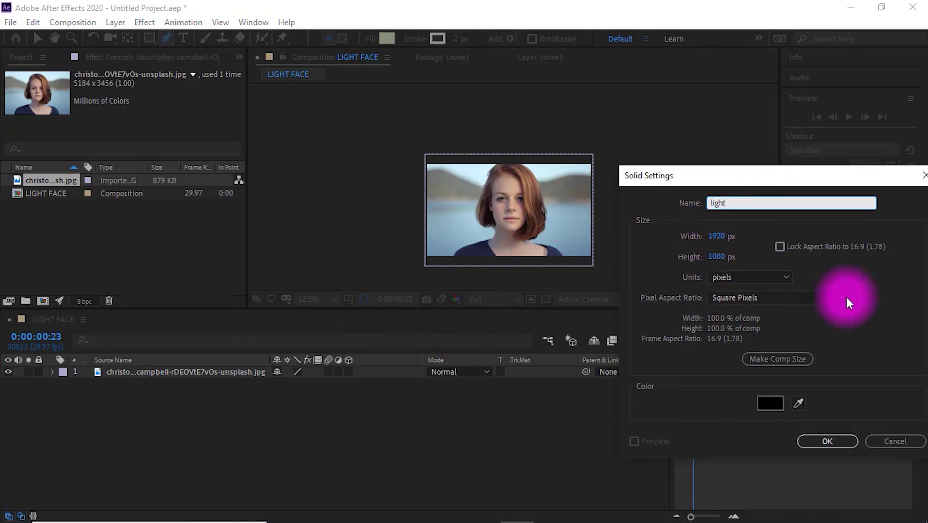
{"action": "left_click", "coordinate": [820, 440]}
{"action": "left_click", "coordinate": [223, 412]}
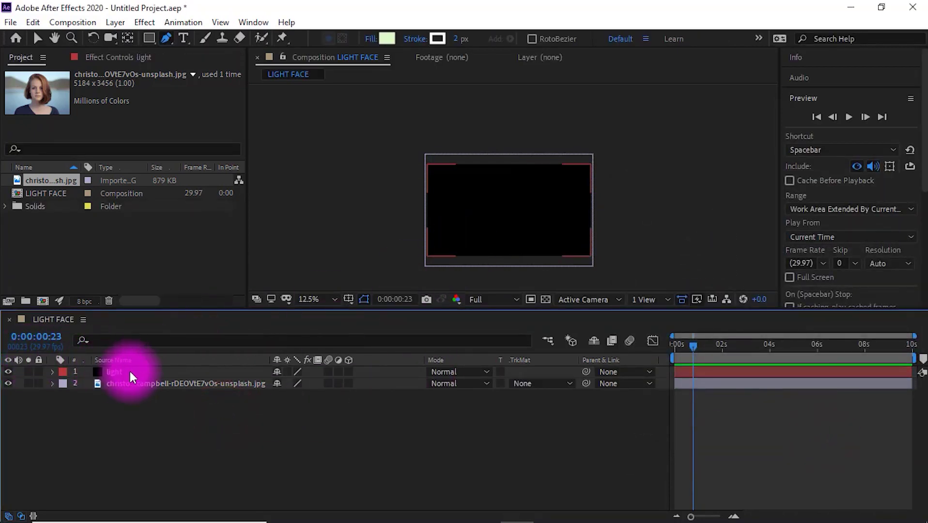
Step: Find Saber in Effects & Presets and apply it to the light layer
{"action": "left_click", "coordinate": [818, 98]}
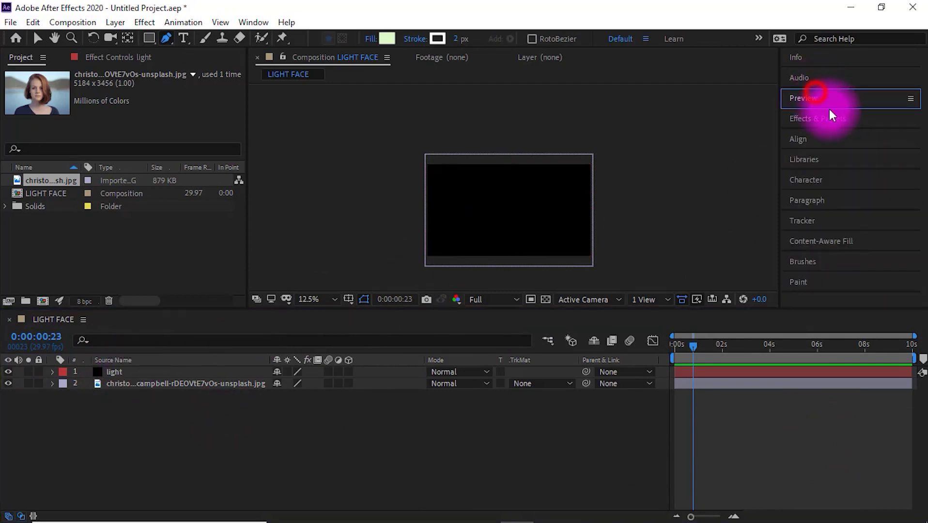
{"action": "left_click", "coordinate": [829, 118]}
{"action": "left_click", "coordinate": [827, 137]}
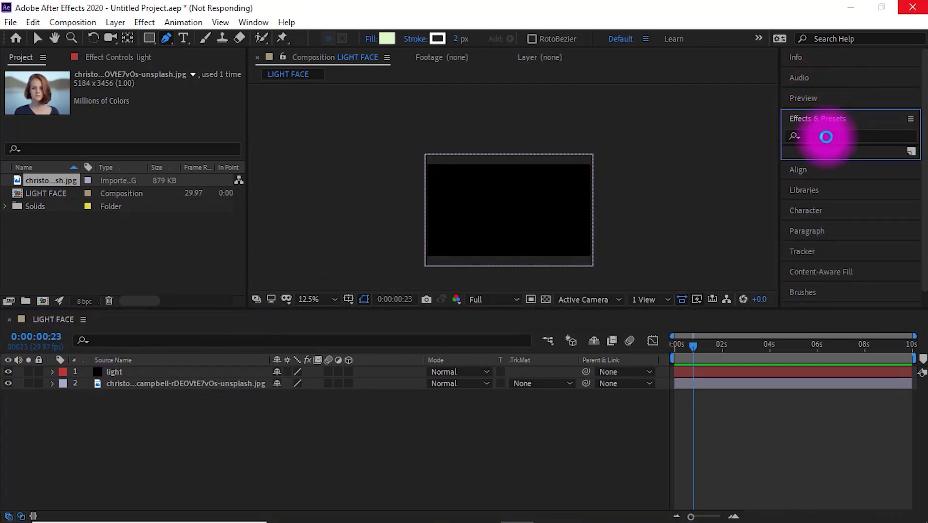
{"action": "left_click", "coordinate": [826, 137]}
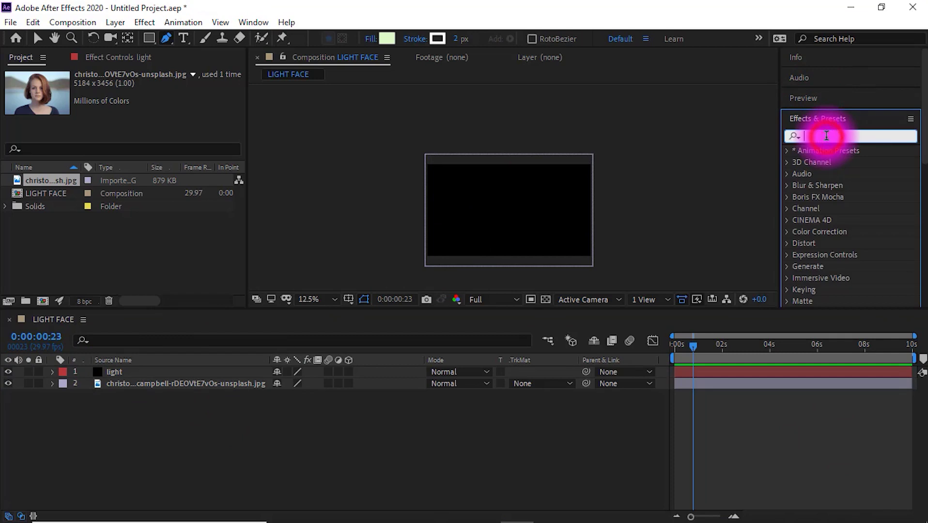
{"action": "type", "text": "saber"}
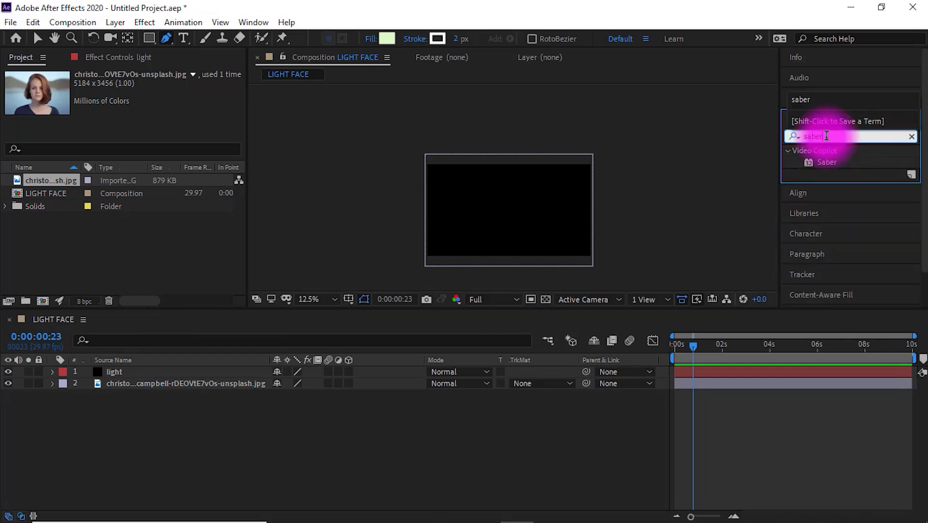
{"action": "left_click_drag", "start_coordinate": [822, 170], "coordinate": [140, 379]}
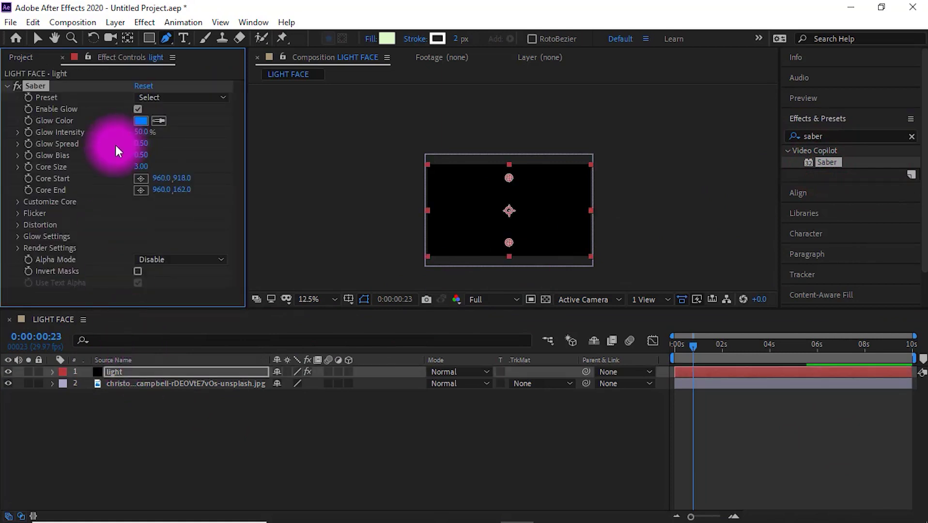
Step: Set Saber's Composite Settings to Transparent, then switch off the effect and hide the light layer
{"action": "left_click", "coordinate": [17, 248]}
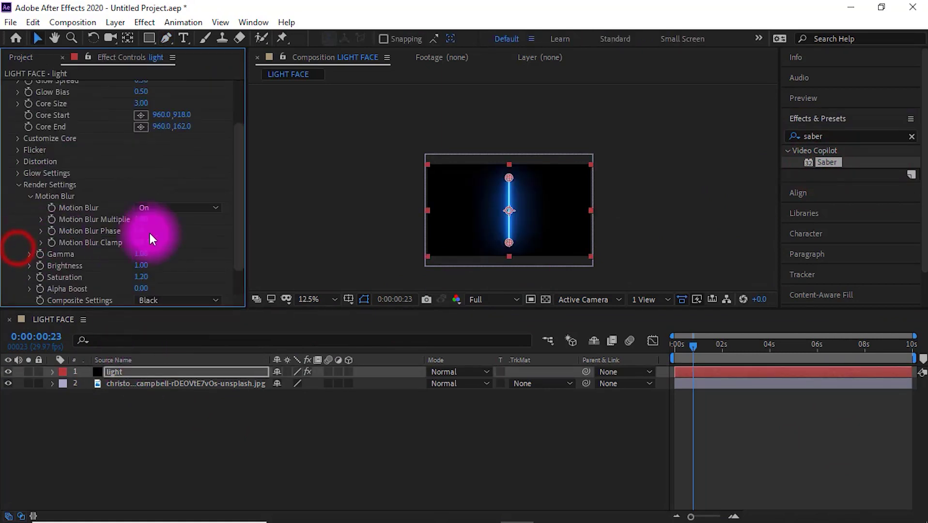
{"action": "scroll", "coordinate": [150, 232], "scroll_direction": "down", "scroll_amount": 3}
{"action": "left_click", "coordinate": [169, 264]}
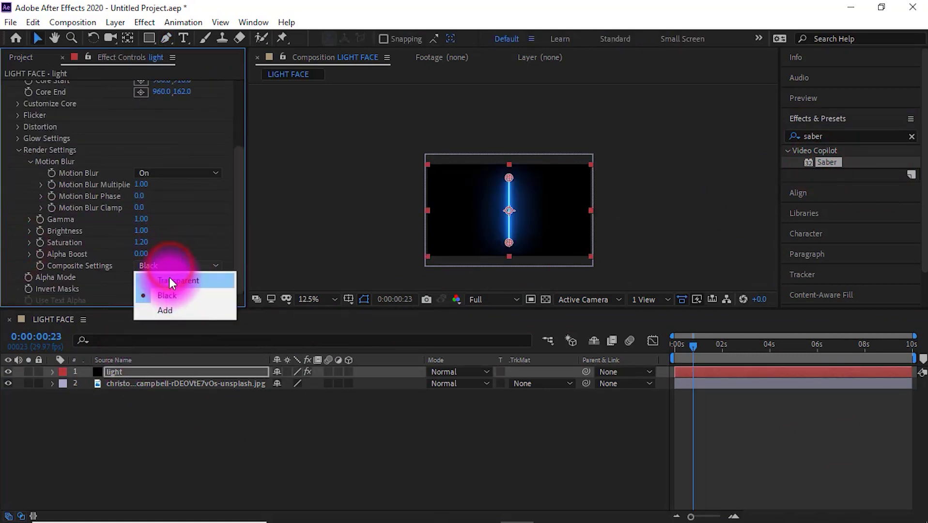
{"action": "left_click", "coordinate": [169, 278]}
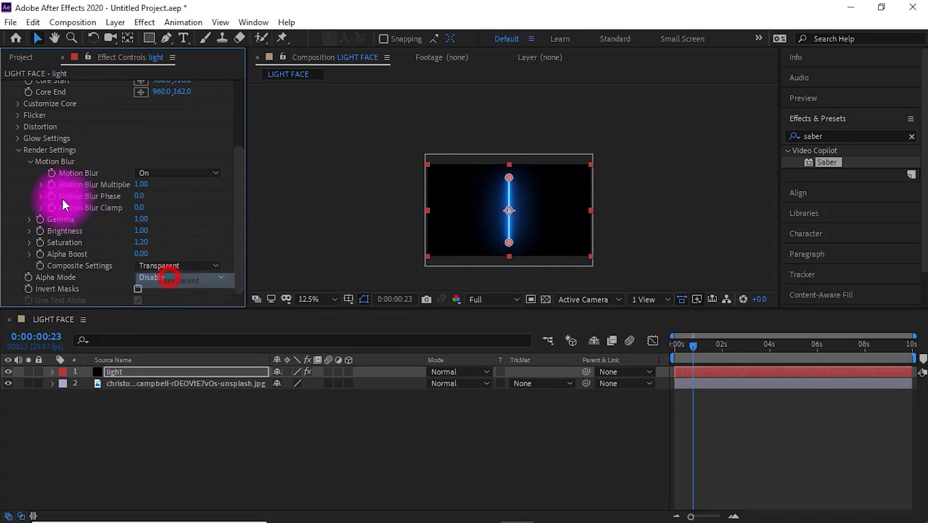
{"action": "left_click", "coordinate": [17, 152]}
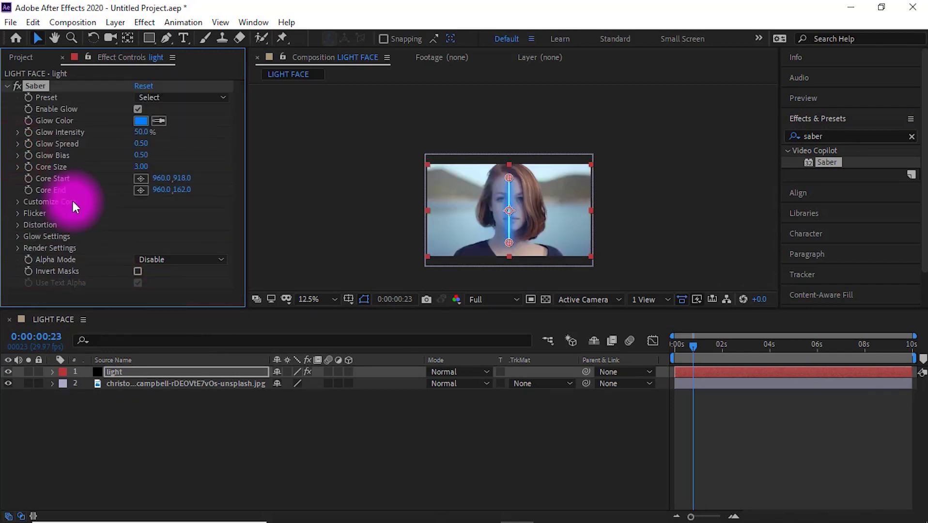
{"action": "left_click", "coordinate": [13, 86]}
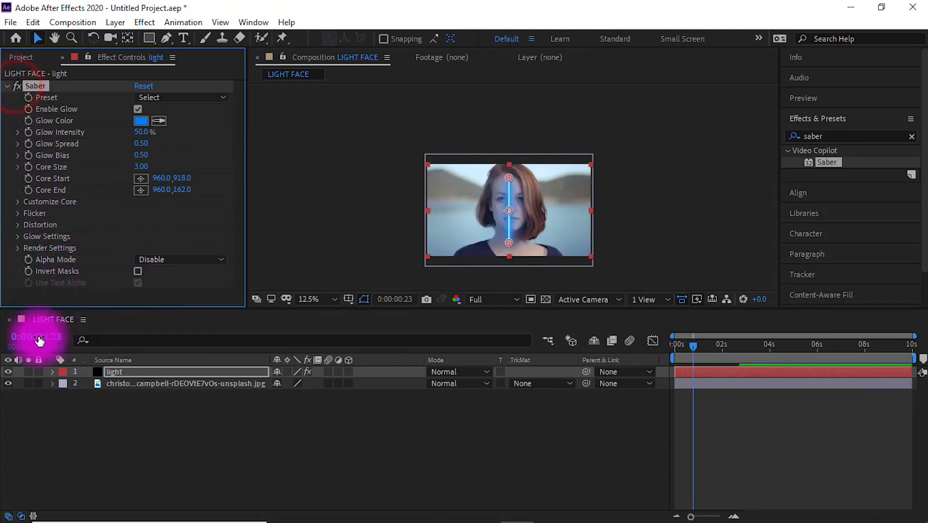
{"action": "left_click", "coordinate": [8, 372]}
Step: Select the light layer, zoom into the face, and trace the upper eyelid with the Pen tool
{"action": "left_click", "coordinate": [116, 426]}
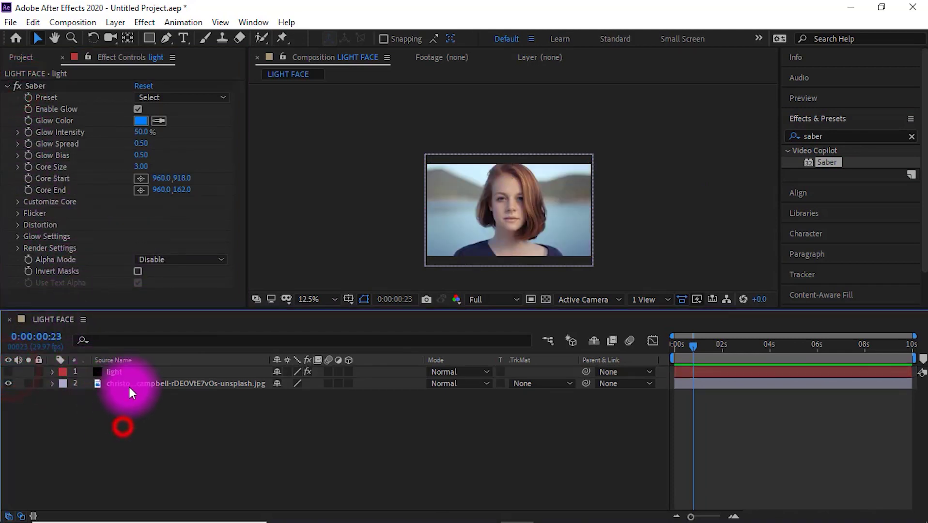
{"action": "left_click", "coordinate": [124, 372]}
{"action": "scroll", "coordinate": [506, 219], "scroll_direction": "up", "scroll_amount": 2}
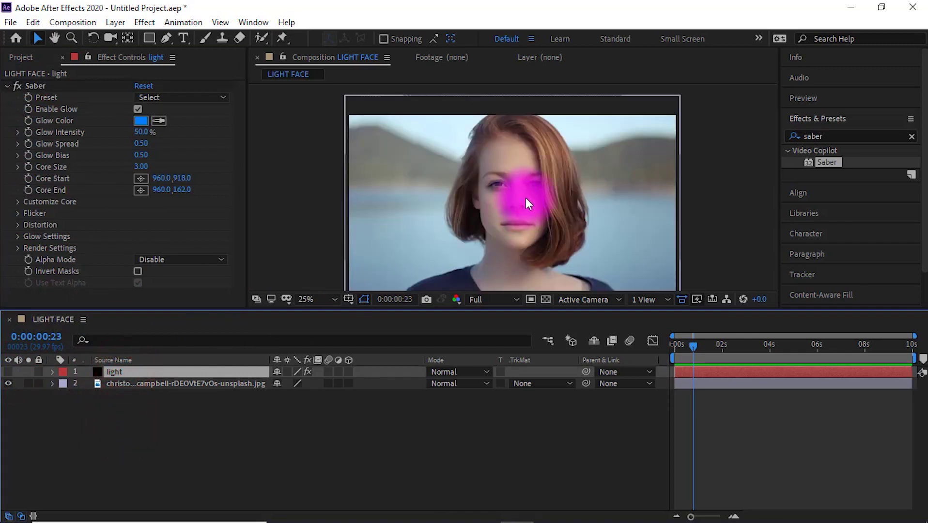
{"action": "scroll", "coordinate": [525, 198], "scroll_direction": "up", "scroll_amount": 2}
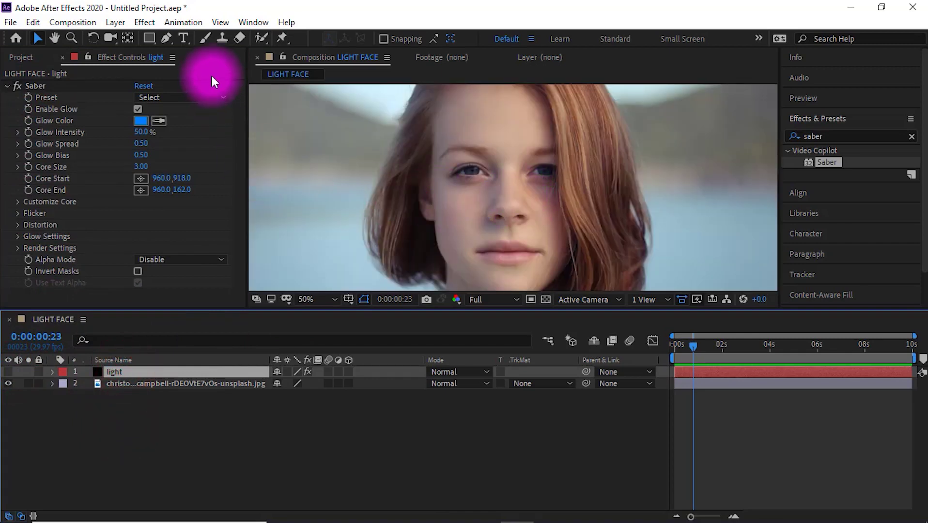
{"action": "left_click", "coordinate": [166, 38]}
{"action": "scroll", "coordinate": [542, 226], "scroll_direction": "up", "scroll_amount": 2}
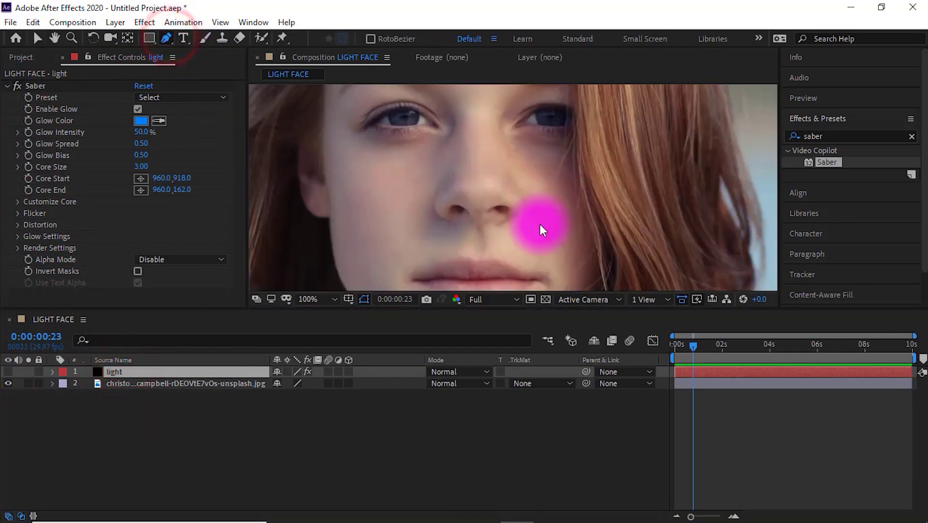
{"action": "scroll", "coordinate": [392, 124], "scroll_direction": "up", "scroll_amount": 4}
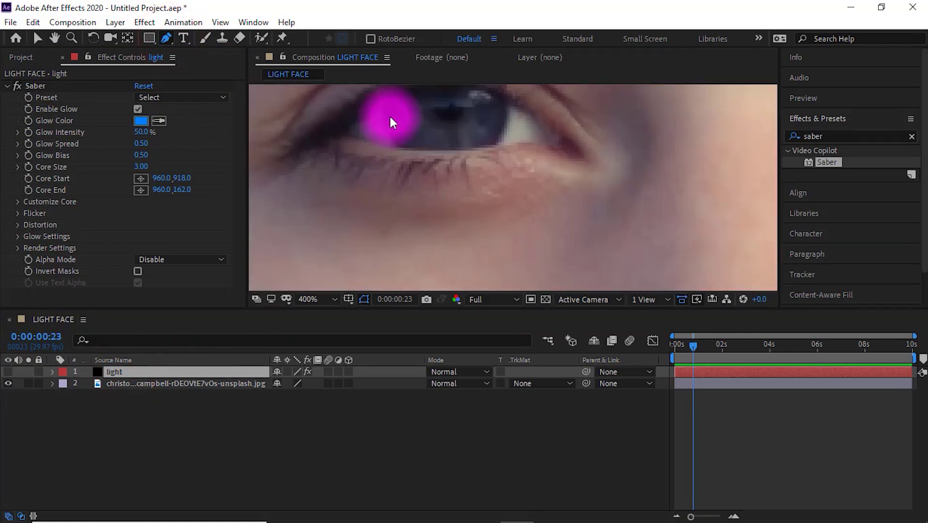
{"action": "scroll", "coordinate": [393, 127], "scroll_direction": "down", "scroll_amount": 2}
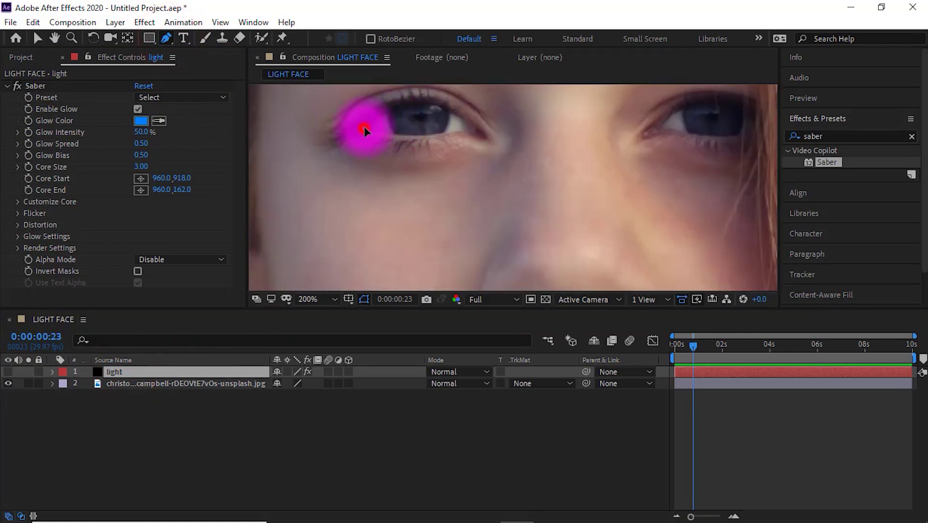
{"action": "left_click", "coordinate": [363, 128]}
{"action": "left_click", "coordinate": [382, 116]}
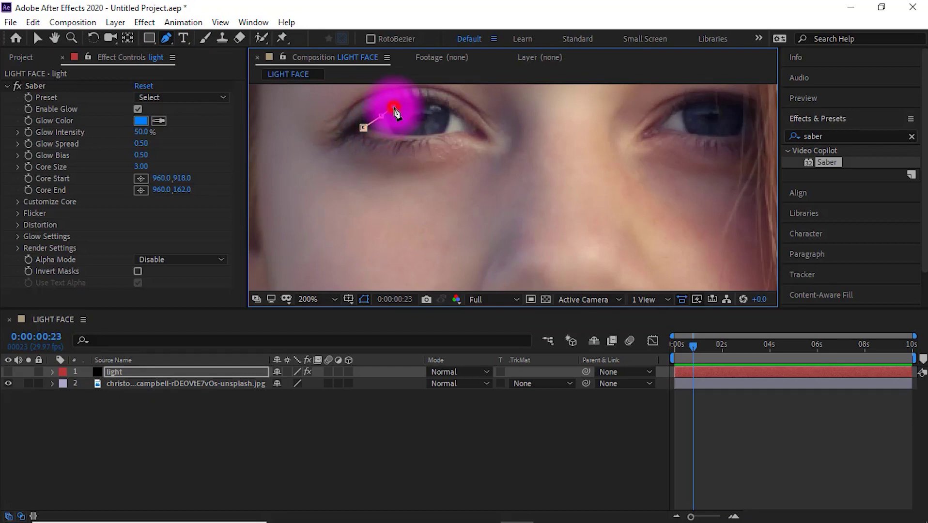
{"action": "left_click", "coordinate": [393, 107]}
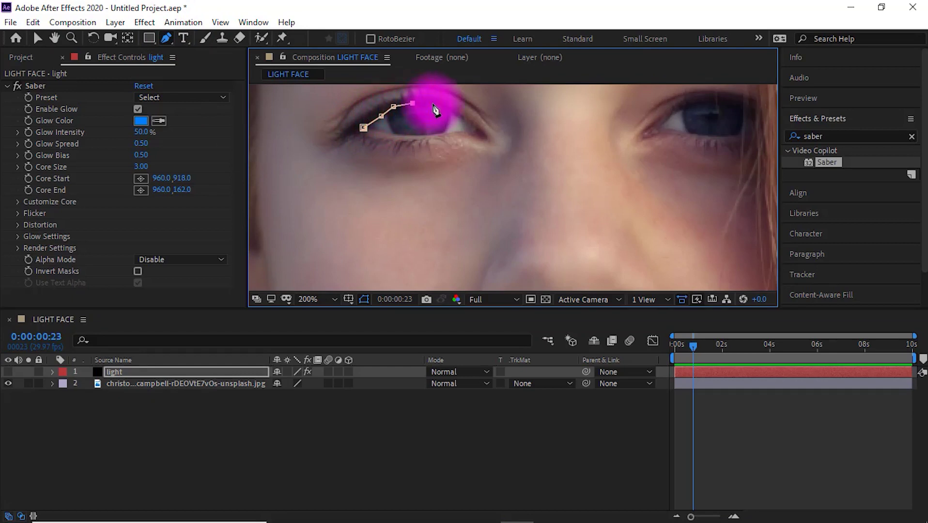
{"action": "left_click", "coordinate": [432, 103]}
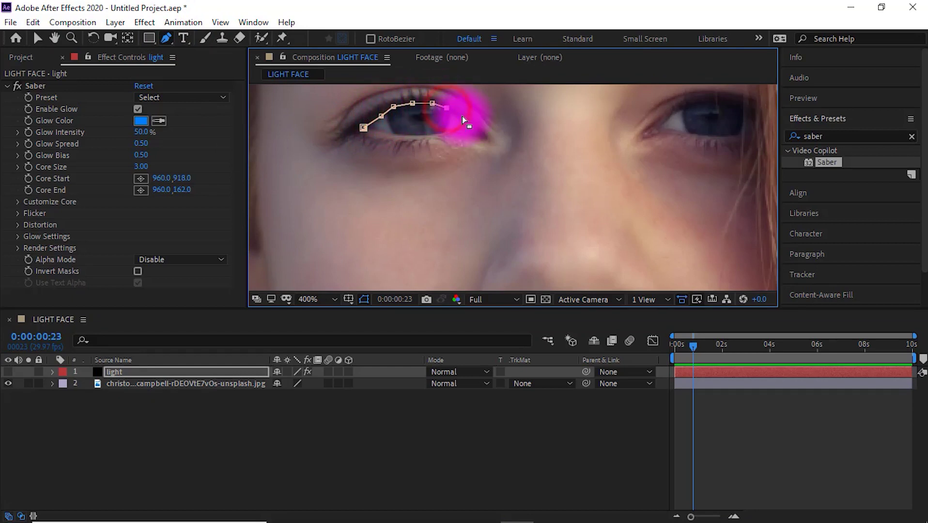
Step: Continue the eyelid mask past the inner corner and lower lid, then close it
{"action": "scroll", "coordinate": [464, 120], "scroll_direction": "up", "scroll_amount": 1}
{"action": "left_click", "coordinate": [477, 133]}
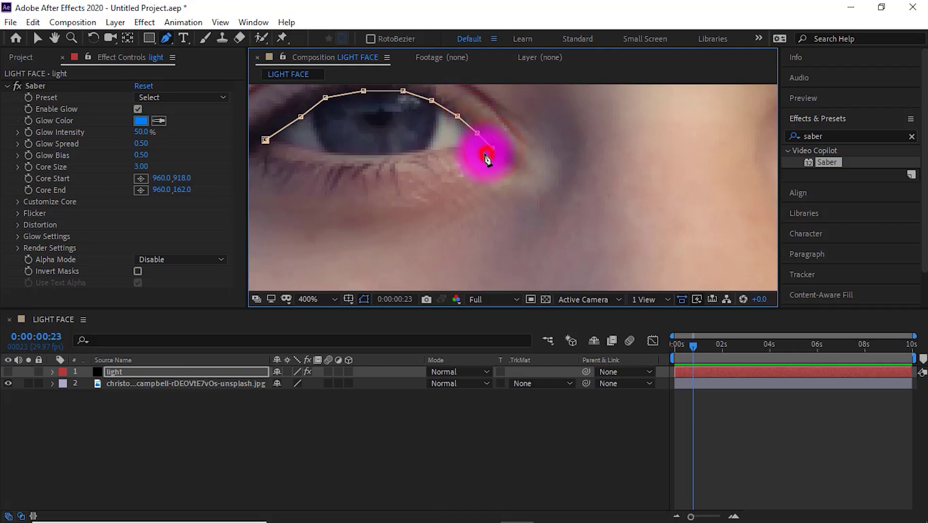
{"action": "left_click", "coordinate": [482, 154]}
{"action": "left_click", "coordinate": [461, 146]}
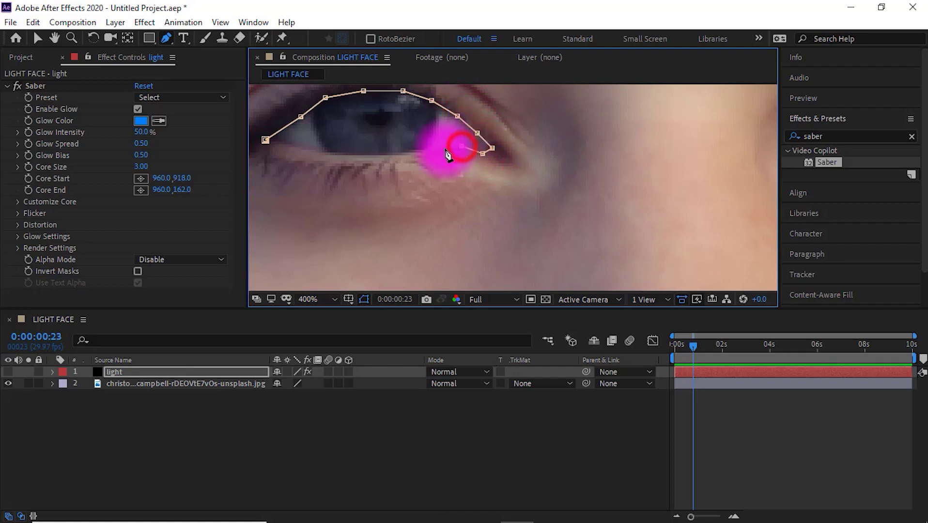
{"action": "left_click", "coordinate": [443, 148]}
{"action": "left_click", "coordinate": [266, 140]}
Step: Draw a closed mask around the iris
{"action": "left_click", "coordinate": [315, 115]}
{"action": "left_click", "coordinate": [368, 154]}
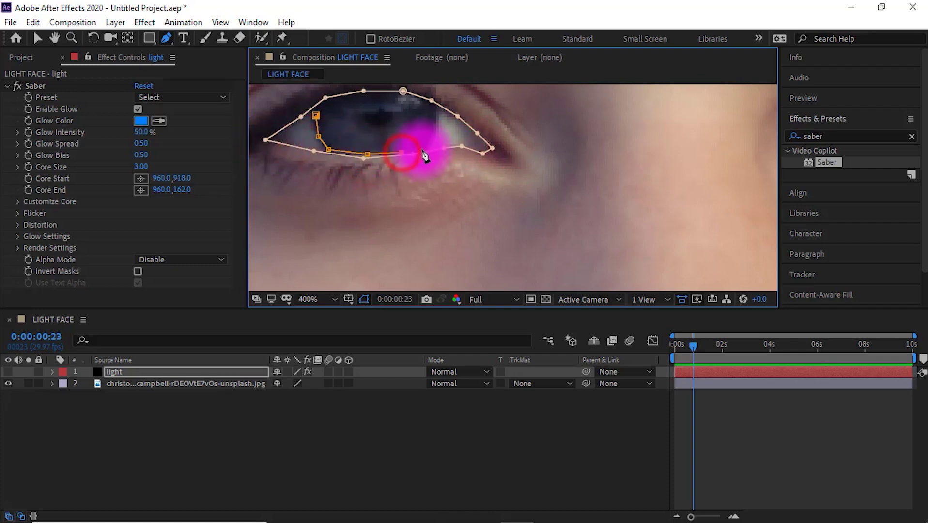
{"action": "left_click", "coordinate": [433, 132]}
{"action": "left_click", "coordinate": [389, 91]}
{"action": "left_click", "coordinate": [497, 114]}
Step: Draw a closed mask along the first eyebrow
{"action": "scroll", "coordinate": [401, 124], "scroll_direction": "down", "scroll_amount": 4}
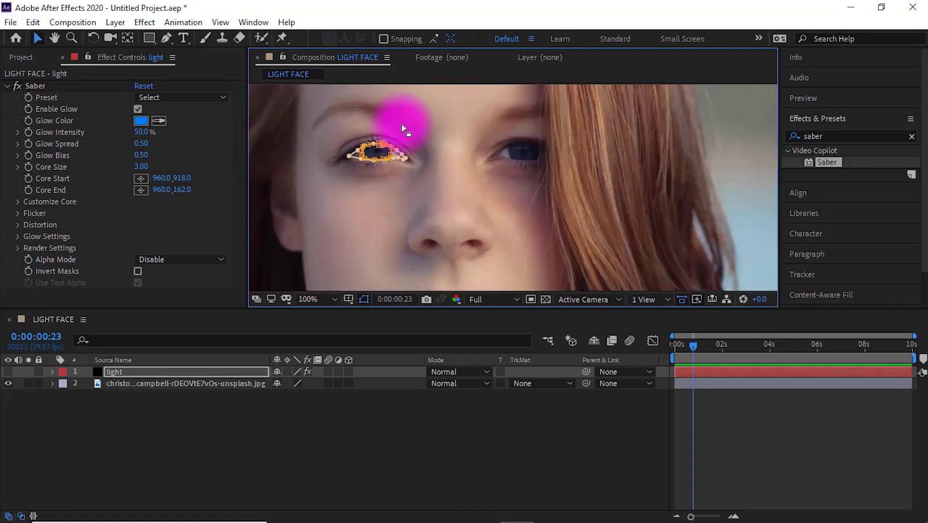
{"action": "left_click", "coordinate": [343, 112]}
{"action": "left_click", "coordinate": [305, 133]}
{"action": "left_click", "coordinate": [353, 103]}
{"action": "left_click", "coordinate": [405, 118]}
{"action": "left_click", "coordinate": [505, 110]}
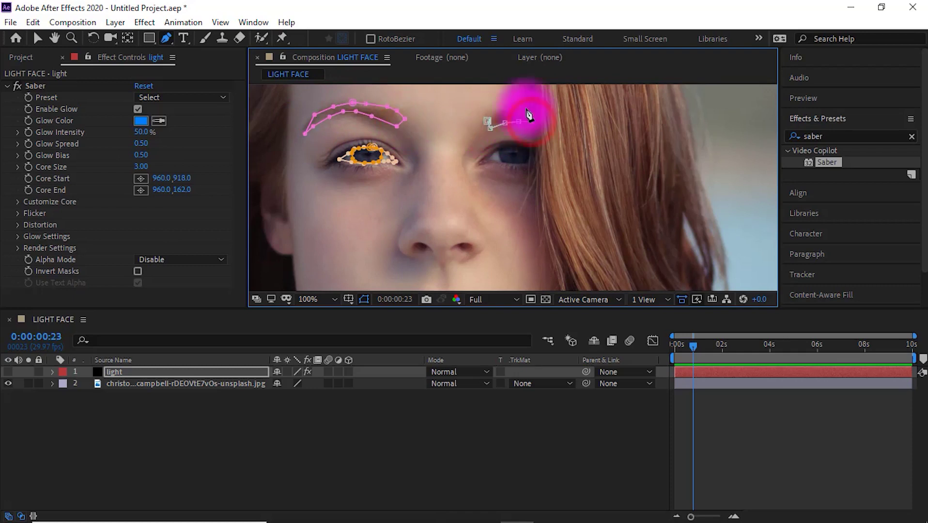
Step: Start the other eyebrow mask, then add points along the iris mask's edge
{"action": "left_click", "coordinate": [531, 121]}
{"action": "scroll", "coordinate": [503, 168], "scroll_direction": "up", "scroll_amount": 4}
{"action": "key", "text": "v"}
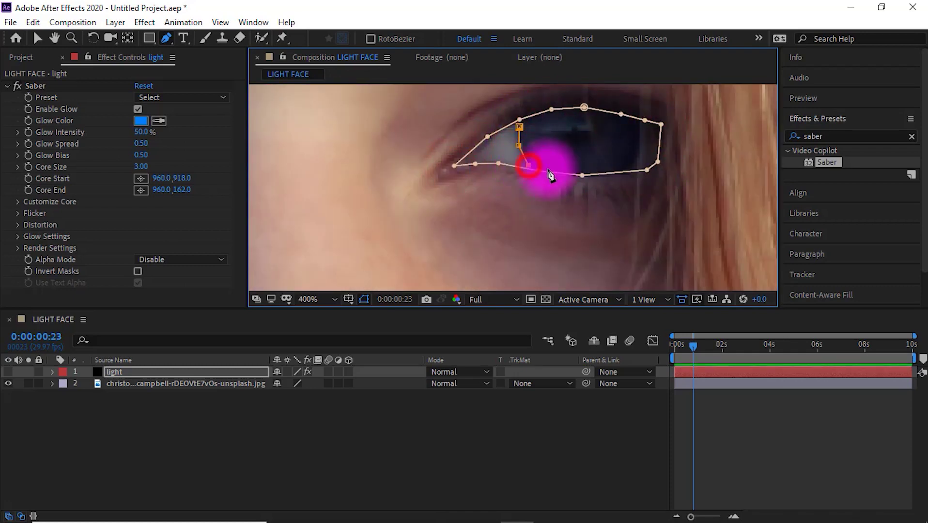
{"action": "double_click", "coordinate": [551, 174]}
{"action": "key", "text": "g"}
{"action": "left_click", "coordinate": [638, 154]}
{"action": "left_click", "coordinate": [641, 130]}
{"action": "left_click", "coordinate": [630, 118]}
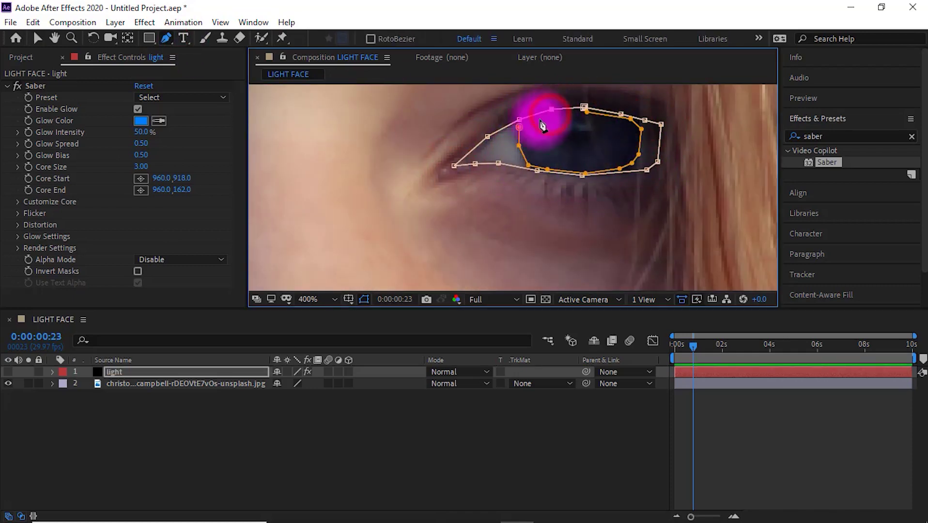
{"action": "left_click", "coordinate": [586, 112]}
Step: Draw a closed mask around the nostril
{"action": "scroll", "coordinate": [551, 113], "scroll_direction": "down", "scroll_amount": 4}
{"action": "scroll", "coordinate": [484, 228], "scroll_direction": "up", "scroll_amount": 2}
{"action": "left_click", "coordinate": [462, 217]}
{"action": "left_click", "coordinate": [491, 229]}
{"action": "left_click", "coordinate": [472, 235]}
{"action": "left_click", "coordinate": [462, 218]}
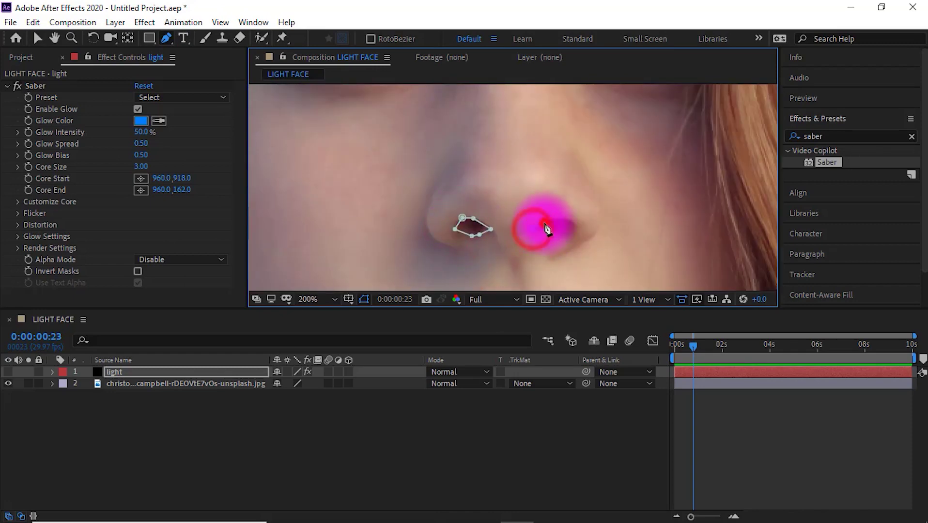
Step: Draw a path down the side of the nose ending at the nostril
{"action": "scroll", "coordinate": [551, 234], "scroll_direction": "down", "scroll_amount": 2}
{"action": "left_click", "coordinate": [492, 135]}
{"action": "left_click", "coordinate": [479, 174]}
{"action": "left_click", "coordinate": [463, 199]}
{"action": "left_click", "coordinate": [497, 219]}
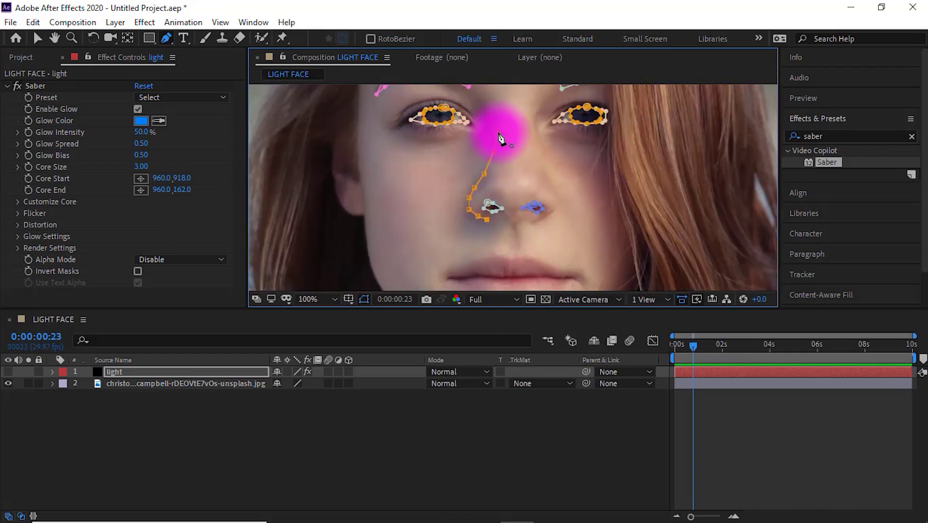
Step: Trace and close the upper-lip path, then begin tracing the lower lip
{"action": "scroll", "coordinate": [473, 238], "scroll_direction": "down", "scroll_amount": 2}
{"action": "scroll", "coordinate": [474, 237], "scroll_direction": "up", "scroll_amount": 4}
{"action": "left_click", "coordinate": [373, 215]}
{"action": "left_click", "coordinate": [522, 209]}
{"action": "left_click", "coordinate": [667, 216]}
{"action": "scroll", "coordinate": [667, 215], "scroll_direction": "up", "scroll_amount": 1}
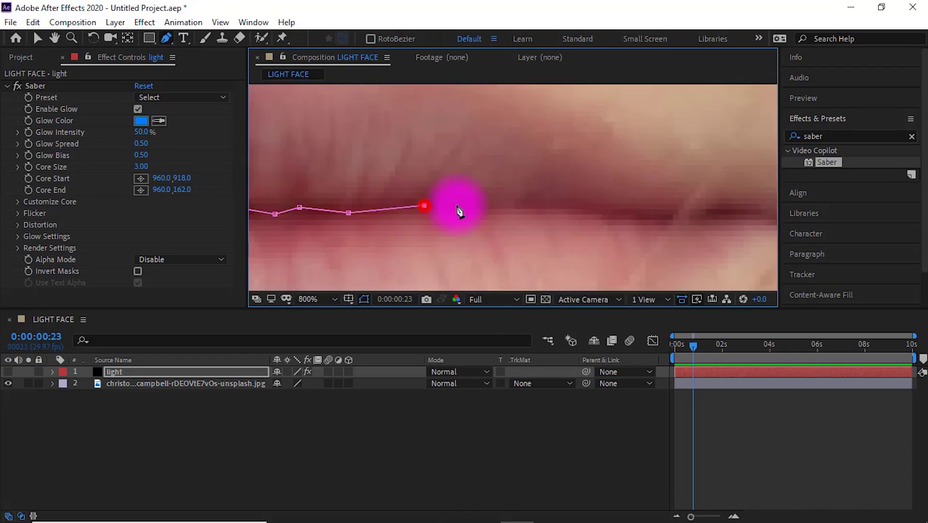
{"action": "left_click", "coordinate": [702, 215]}
{"action": "scroll", "coordinate": [629, 194], "scroll_direction": "up", "scroll_amount": 2}
{"action": "left_click", "coordinate": [526, 133]}
{"action": "left_click", "coordinate": [425, 131]}
{"action": "scroll", "coordinate": [296, 177], "scroll_direction": "down", "scroll_amount": 1}
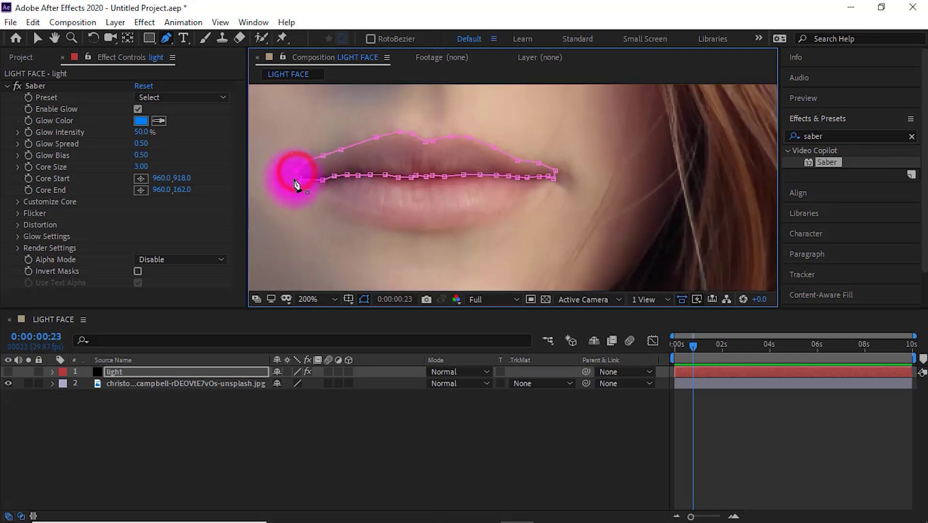
{"action": "scroll", "coordinate": [296, 178], "scroll_direction": "up", "scroll_amount": 1}
{"action": "left_click", "coordinate": [486, 251]}
{"action": "scroll", "coordinate": [590, 155], "scroll_direction": "down", "scroll_amount": 2}
Step: Trace a face-outline mask from the forehead down the jaw, around the chin and up the right side
{"action": "scroll", "coordinate": [404, 192], "scroll_direction": "down", "scroll_amount": 2}
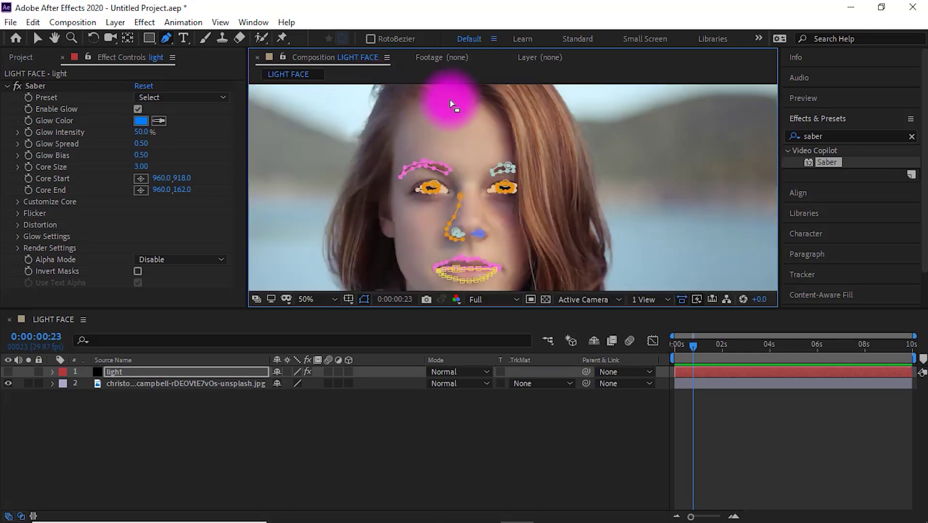
{"action": "scroll", "coordinate": [446, 103], "scroll_direction": "up", "scroll_amount": 1}
{"action": "left_click", "coordinate": [346, 152]}
{"action": "left_click", "coordinate": [344, 177]}
{"action": "left_click", "coordinate": [424, 253]}
{"action": "scroll", "coordinate": [450, 145], "scroll_direction": "down", "scroll_amount": 2}
{"action": "scroll", "coordinate": [441, 197], "scroll_direction": "up", "scroll_amount": 2}
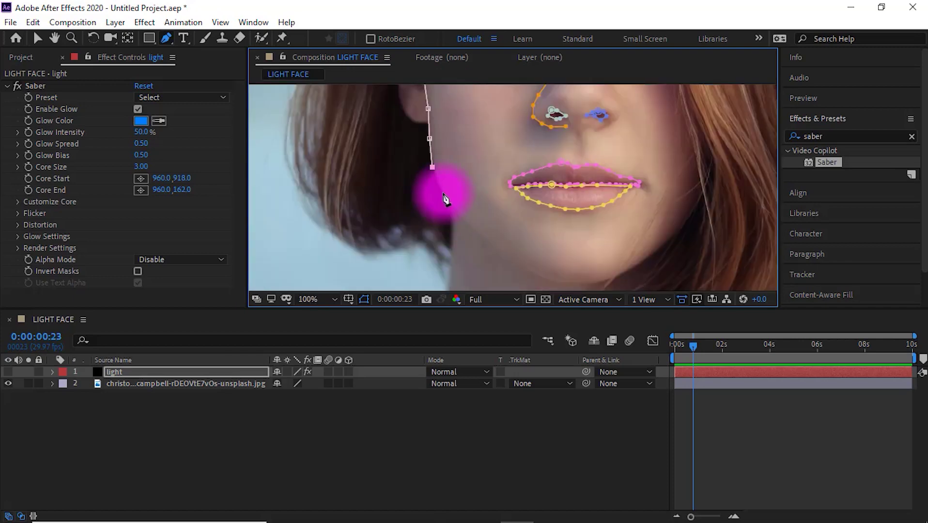
{"action": "left_click", "coordinate": [504, 253]}
{"action": "left_click", "coordinate": [532, 270]}
{"action": "left_click", "coordinate": [556, 280]}
{"action": "left_click", "coordinate": [622, 270]}
{"action": "left_click", "coordinate": [694, 218]}
{"action": "scroll", "coordinate": [630, 194], "scroll_direction": "down", "scroll_amount": 2}
{"action": "left_click", "coordinate": [533, 111]}
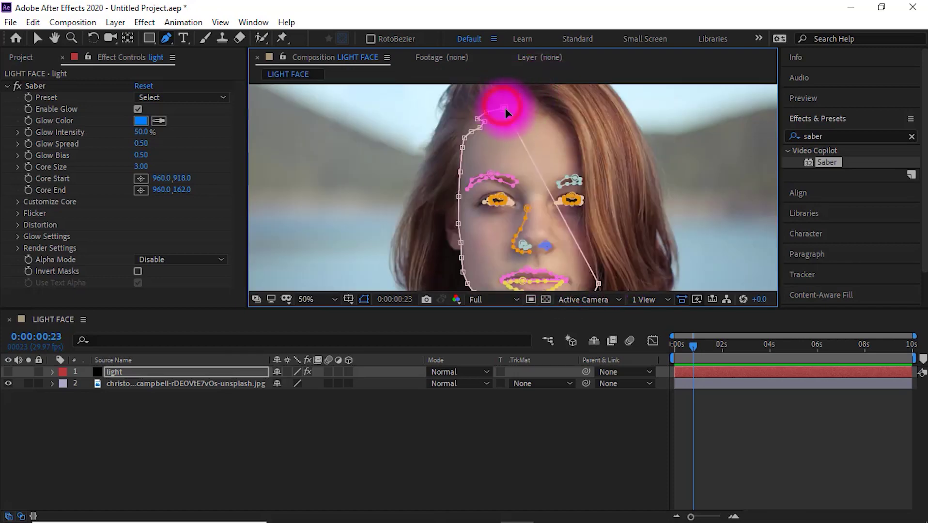
{"action": "left_click", "coordinate": [547, 115]}
{"action": "scroll", "coordinate": [445, 235], "scroll_direction": "up", "scroll_amount": 2}
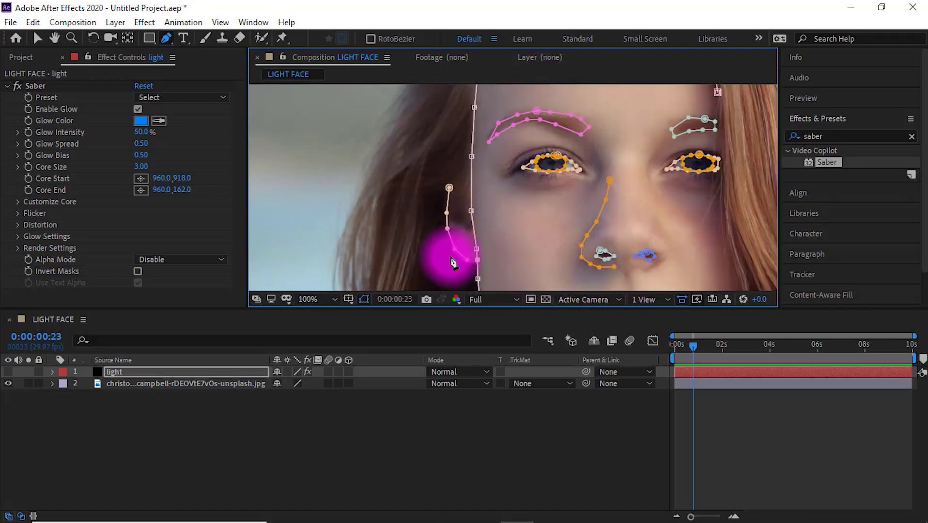
{"action": "scroll", "coordinate": [445, 259], "scroll_direction": "down", "scroll_amount": 2}
{"action": "scroll", "coordinate": [448, 174], "scroll_direction": "up", "scroll_amount": 2}
Step: Draw a mask path along the neck and shoulders on the light layer
{"action": "left_click", "coordinate": [425, 223]}
{"action": "scroll", "coordinate": [497, 234], "scroll_direction": "down", "scroll_amount": 2}
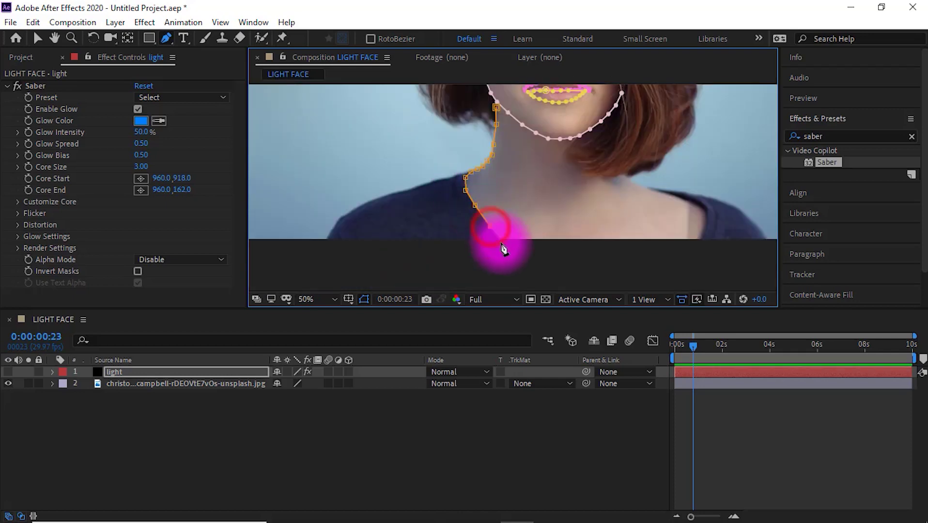
{"action": "scroll", "coordinate": [504, 248], "scroll_direction": "up", "scroll_amount": 1}
{"action": "left_click", "coordinate": [650, 193]}
{"action": "scroll", "coordinate": [649, 192], "scroll_direction": "down", "scroll_amount": 2}
{"action": "scroll", "coordinate": [654, 188], "scroll_direction": "up", "scroll_amount": 1}
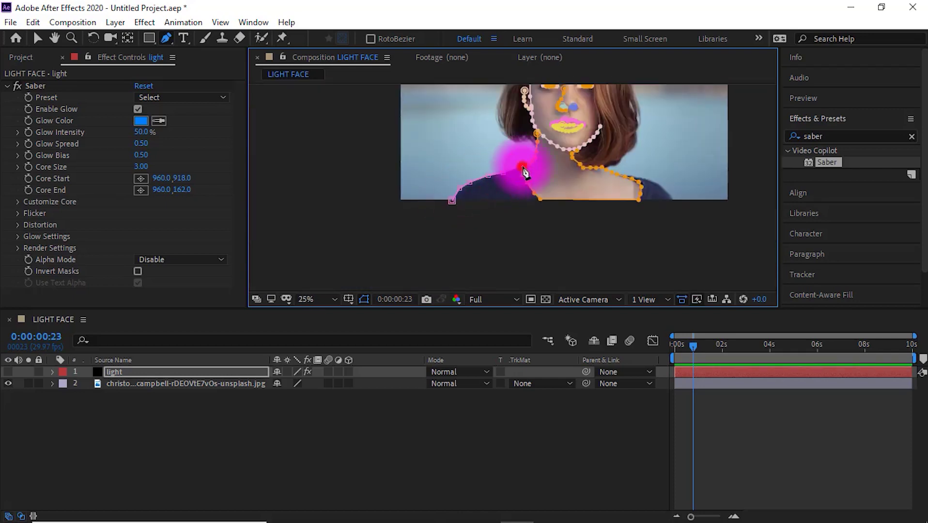
{"action": "scroll", "coordinate": [635, 189], "scroll_direction": "down", "scroll_amount": 1}
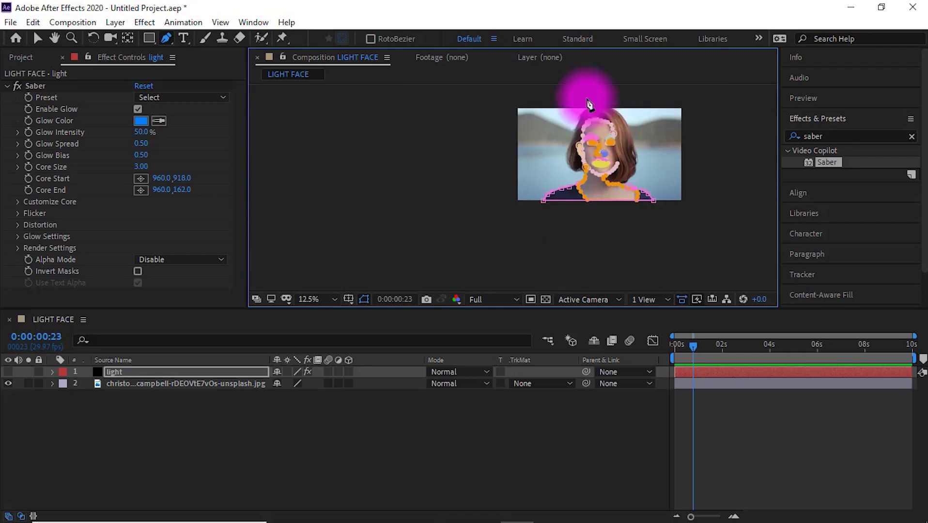
{"action": "scroll", "coordinate": [586, 103], "scroll_direction": "up", "scroll_amount": 4}
{"action": "scroll", "coordinate": [508, 108], "scroll_direction": "down", "scroll_amount": 2}
{"action": "scroll", "coordinate": [714, 197], "scroll_direction": "up", "scroll_amount": 1}
Step: Add open mask paths following the hair strands on both sides of the head
{"action": "scroll", "coordinate": [516, 215], "scroll_direction": "down", "scroll_amount": 1}
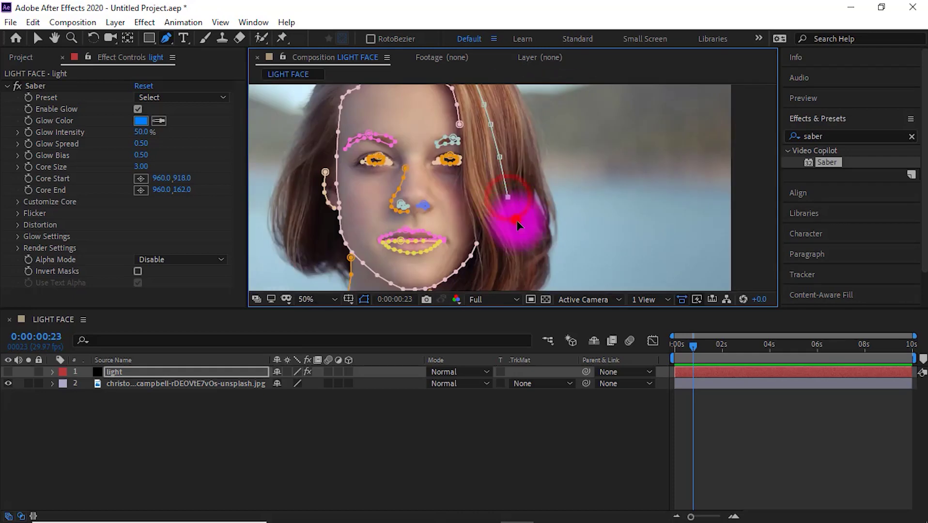
{"action": "scroll", "coordinate": [493, 234], "scroll_direction": "up", "scroll_amount": 1}
{"action": "scroll", "coordinate": [545, 272], "scroll_direction": "down", "scroll_amount": 1}
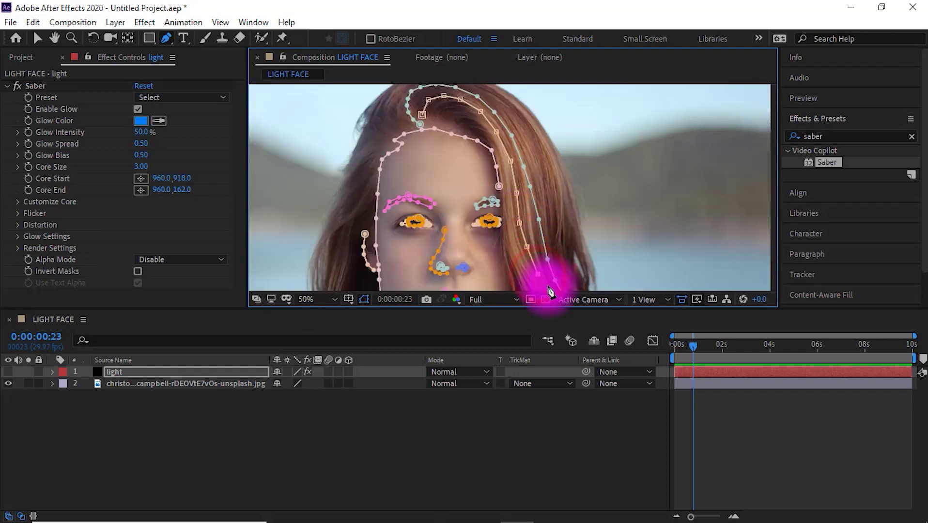
{"action": "scroll", "coordinate": [547, 276], "scroll_direction": "down", "scroll_amount": 1}
{"action": "scroll", "coordinate": [540, 232], "scroll_direction": "down", "scroll_amount": 1}
{"action": "scroll", "coordinate": [518, 170], "scroll_direction": "down", "scroll_amount": 1}
{"action": "scroll", "coordinate": [504, 150], "scroll_direction": "up", "scroll_amount": 5}
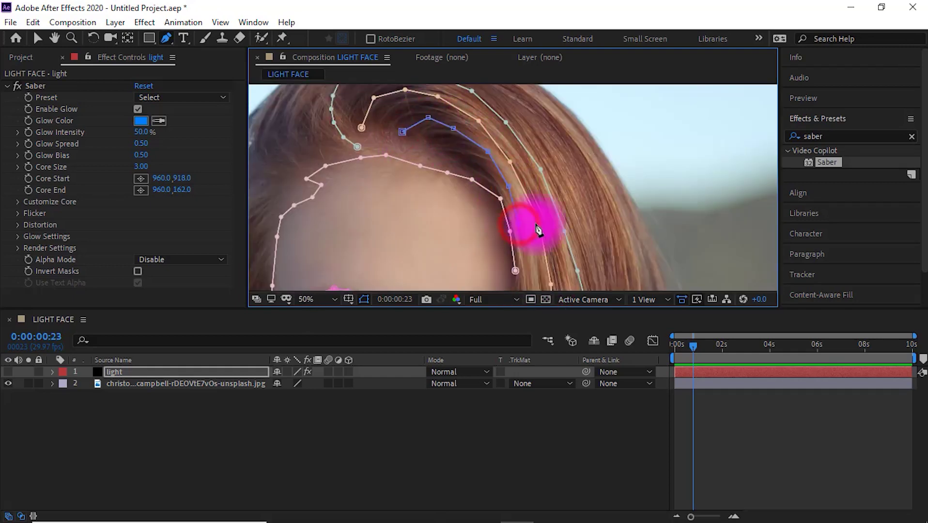
{"action": "scroll", "coordinate": [541, 242], "scroll_direction": "down", "scroll_amount": 1}
{"action": "scroll", "coordinate": [514, 242], "scroll_direction": "down", "scroll_amount": 1}
{"action": "scroll", "coordinate": [510, 215], "scroll_direction": "down", "scroll_amount": 1}
{"action": "scroll", "coordinate": [472, 155], "scroll_direction": "up", "scroll_amount": 1}
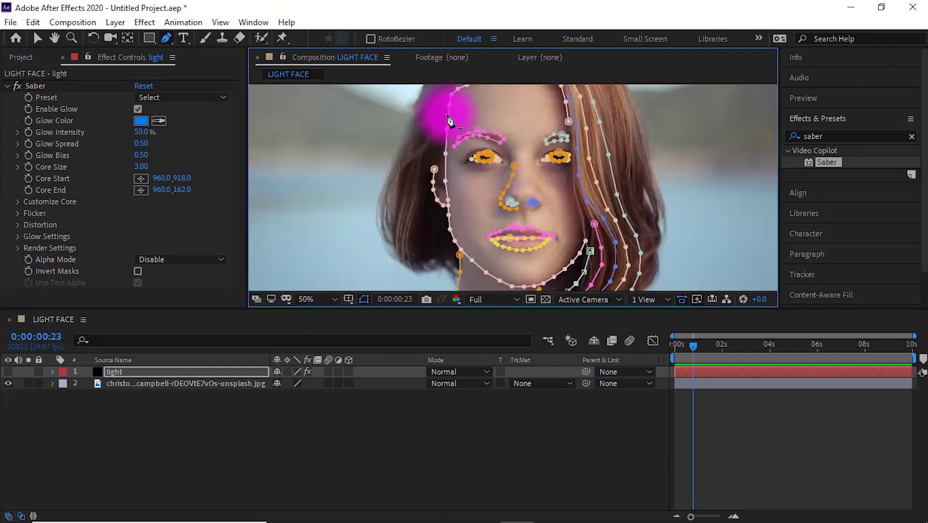
{"action": "scroll", "coordinate": [476, 124], "scroll_direction": "down", "scroll_amount": 1}
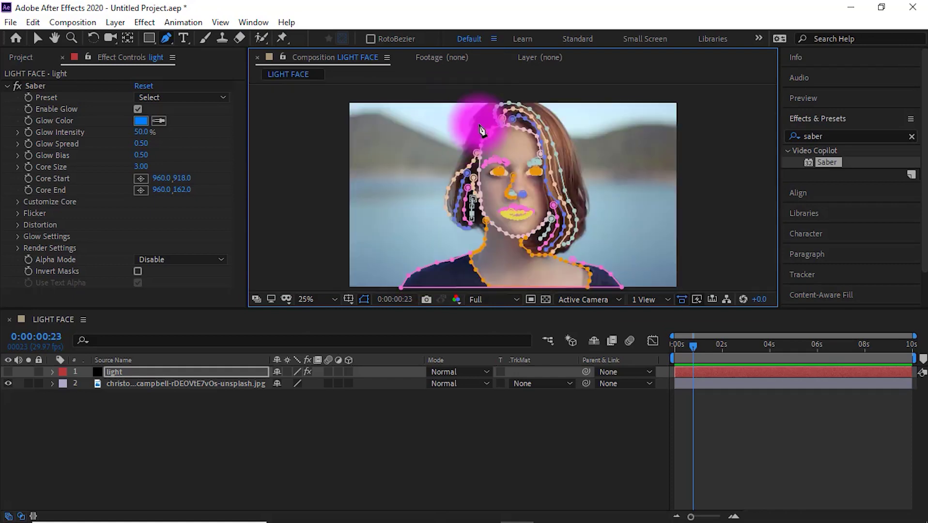
{"action": "scroll", "coordinate": [425, 206], "scroll_direction": "up", "scroll_amount": 1}
{"action": "scroll", "coordinate": [483, 203], "scroll_direction": "up", "scroll_amount": 2}
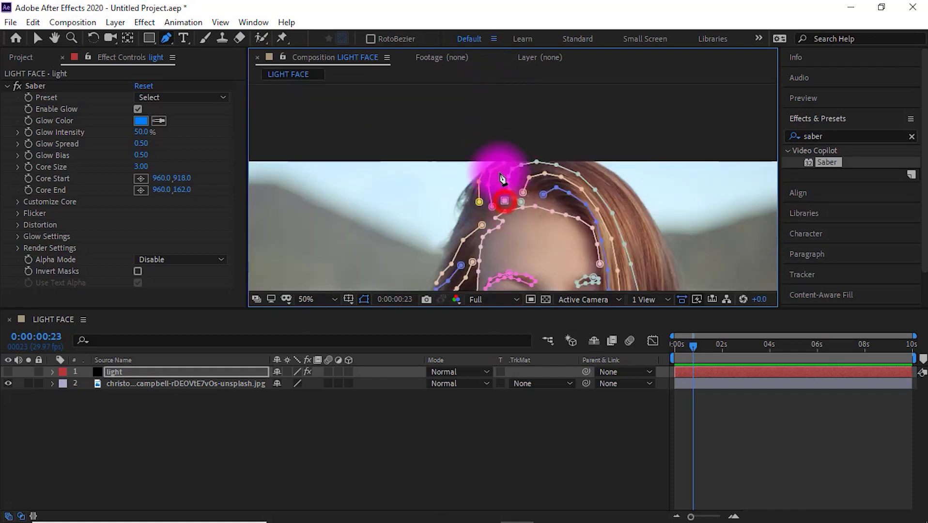
{"action": "scroll", "coordinate": [497, 187], "scroll_direction": "down", "scroll_amount": 2}
{"action": "scroll", "coordinate": [528, 260], "scroll_direction": "up", "scroll_amount": 1}
{"action": "scroll", "coordinate": [507, 127], "scroll_direction": "down", "scroll_amount": 1}
{"action": "scroll", "coordinate": [497, 269], "scroll_direction": "up", "scroll_amount": 2}
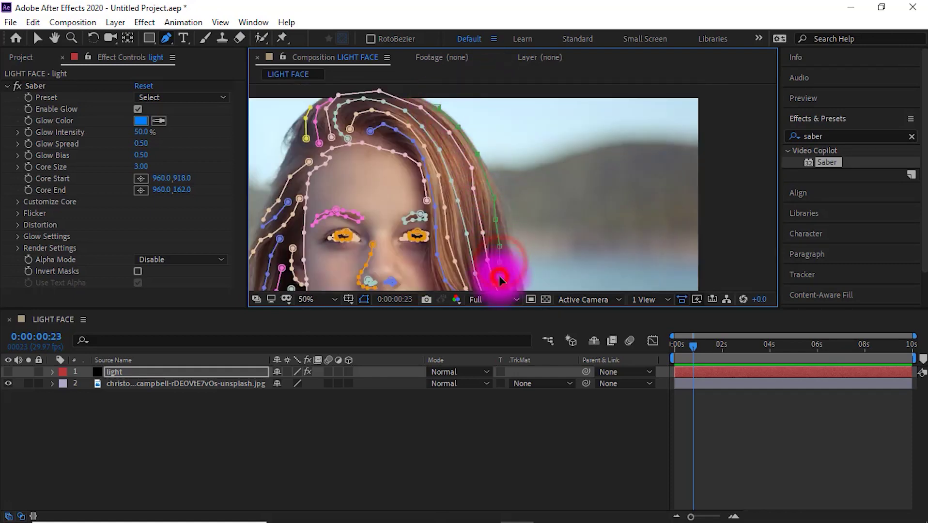
{"action": "scroll", "coordinate": [560, 194], "scroll_direction": "down", "scroll_amount": 4}
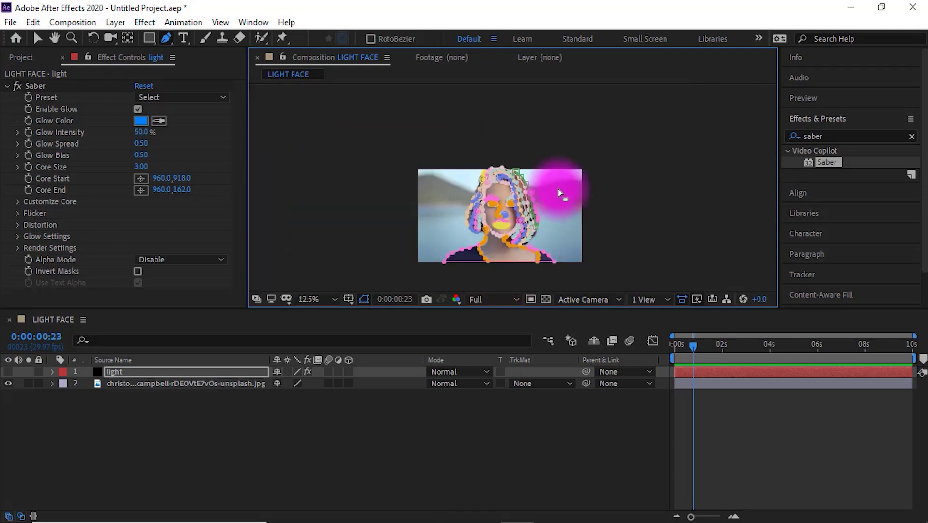
Step: Make the light layer visible and set Saber's Core Type to Layer Masks under Customize Core
{"action": "left_click", "coordinate": [176, 423]}
{"action": "left_click", "coordinate": [8, 372]}
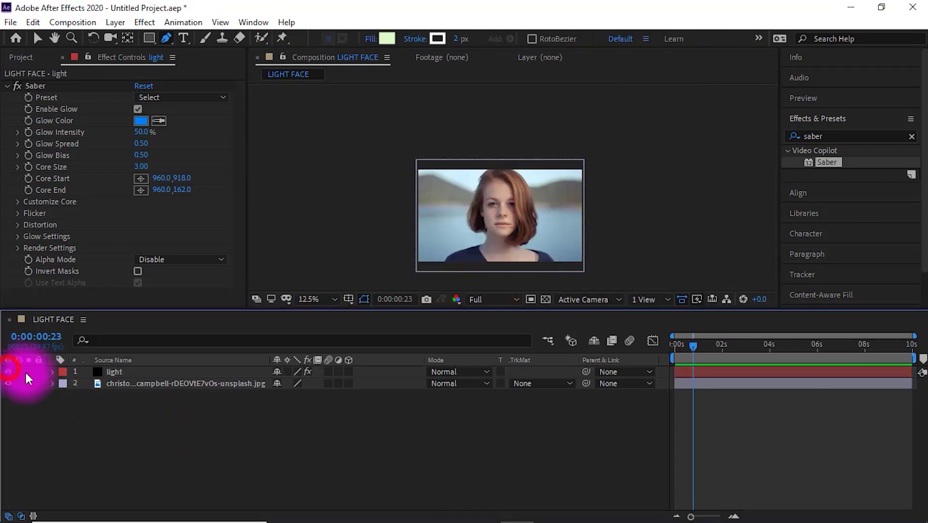
{"action": "left_click", "coordinate": [141, 371]}
{"action": "left_click", "coordinate": [18, 200]}
{"action": "scroll", "coordinate": [23, 200], "scroll_direction": "down", "scroll_amount": 2}
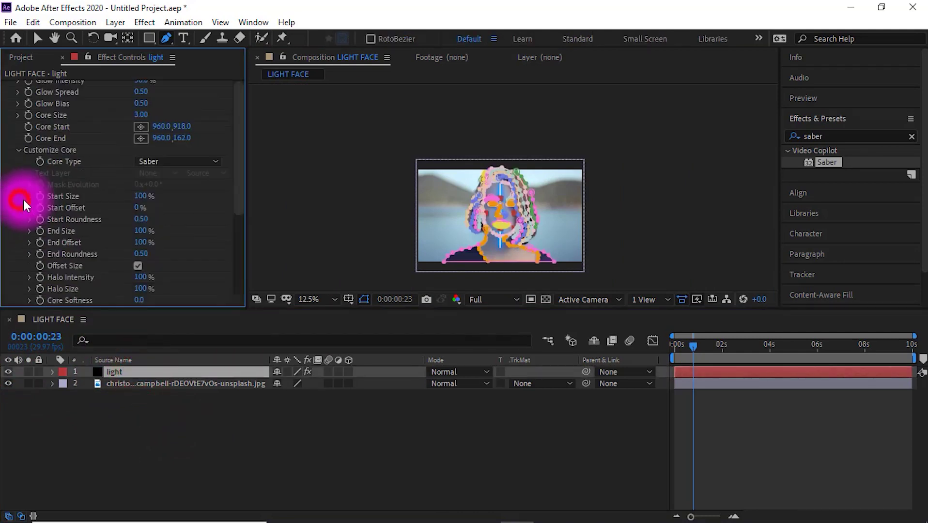
{"action": "left_click", "coordinate": [156, 161]}
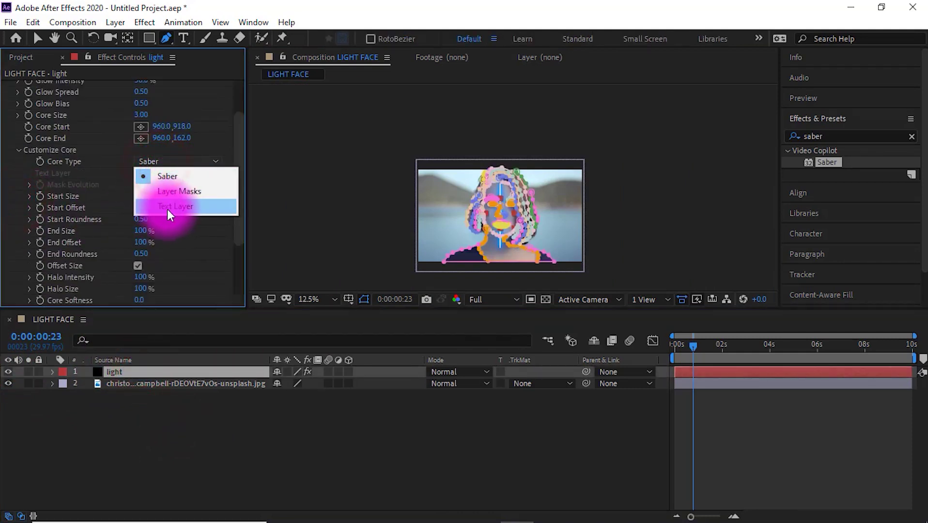
{"action": "left_click", "coordinate": [173, 191]}
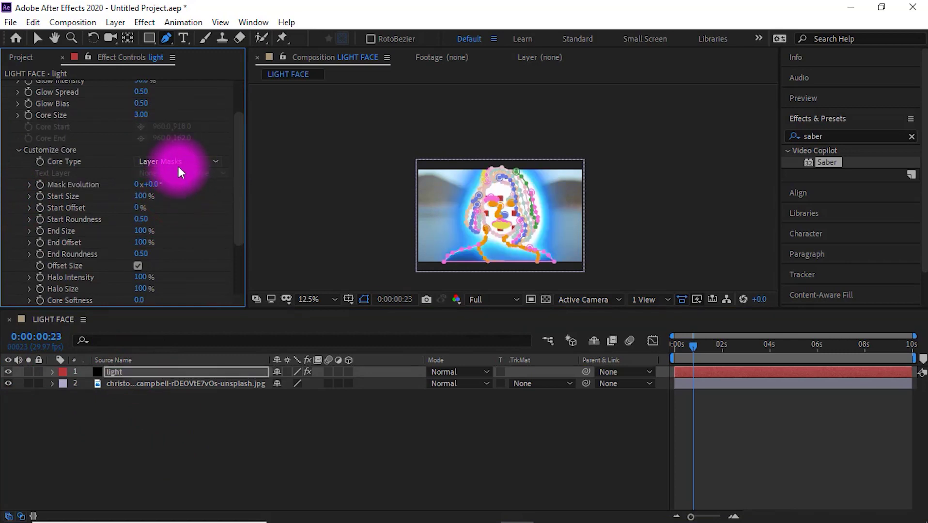
Step: Reduce Saber's glow spread to 0.06 and glow intensity to 24%
{"action": "left_click", "coordinate": [151, 425]}
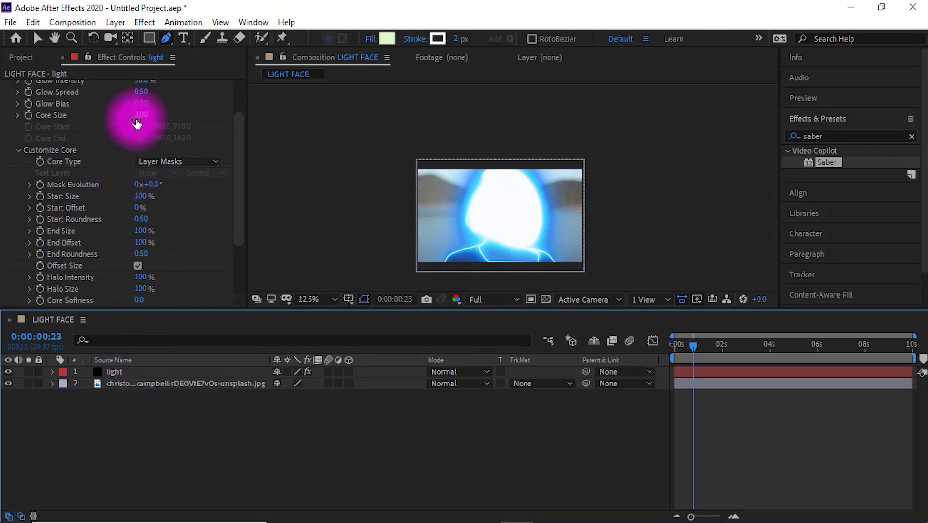
{"action": "scroll", "coordinate": [138, 128], "scroll_direction": "up", "scroll_amount": 3}
{"action": "left_click", "coordinate": [136, 144]}
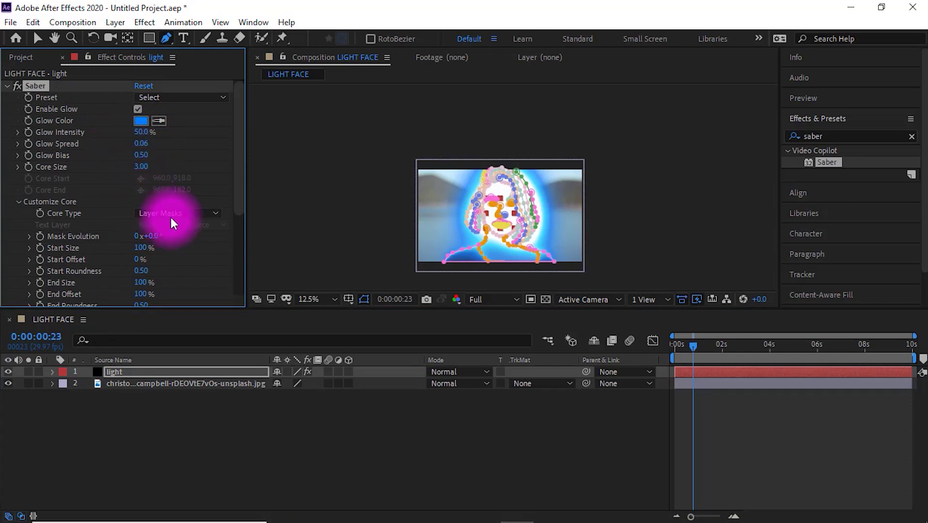
{"action": "left_click_drag", "start_coordinate": [119, 146], "coordinate": [203, 415]}
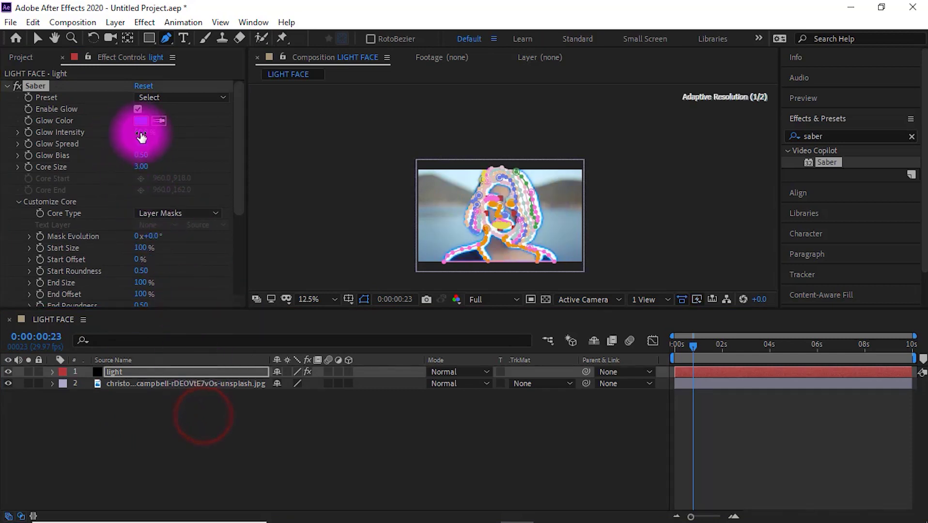
{"action": "mouse_move", "coordinate": [141, 132]}
{"action": "left_mouse_down"}
{"action": "mouse_move", "coordinate": [126, 133]}
{"action": "mouse_move", "coordinate": [183, 445]}
{"action": "left_mouse_up"}
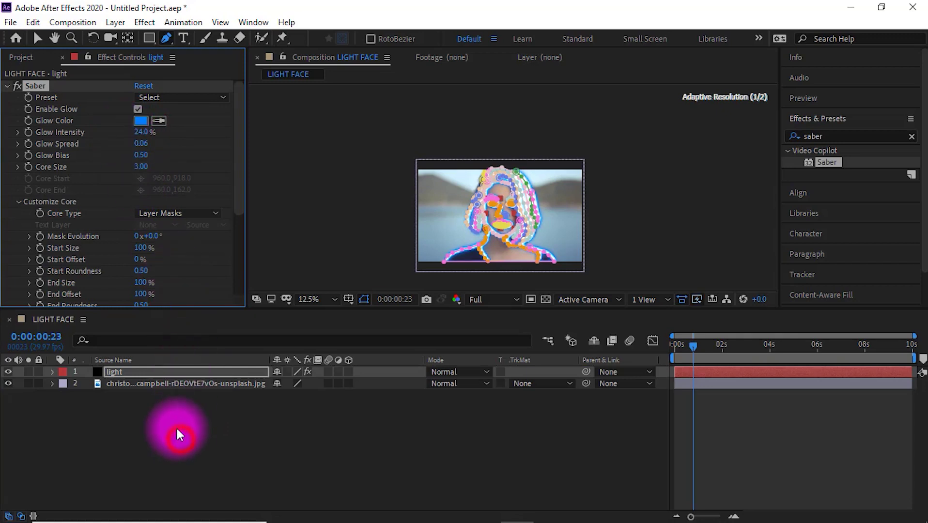
{"action": "left_click", "coordinate": [182, 445]}
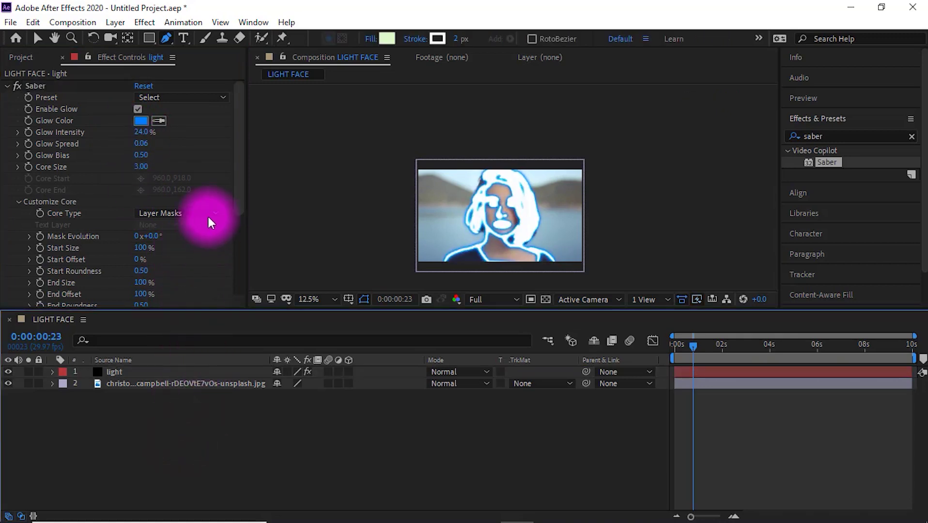
Step: Set Saber's Glow Bias to 0.22 and Core Size to 1.90
{"action": "left_click", "coordinate": [130, 158]}
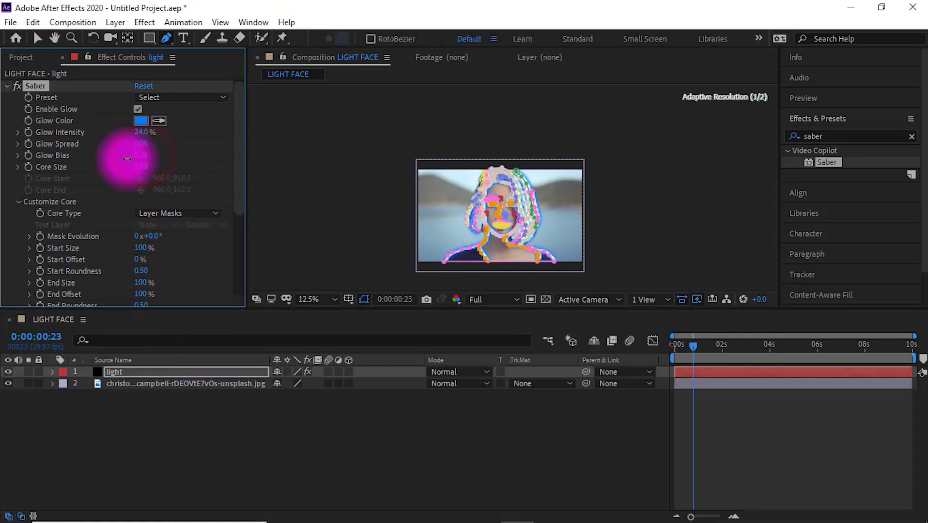
{"action": "left_click_drag", "start_coordinate": [130, 158], "coordinate": [189, 433]}
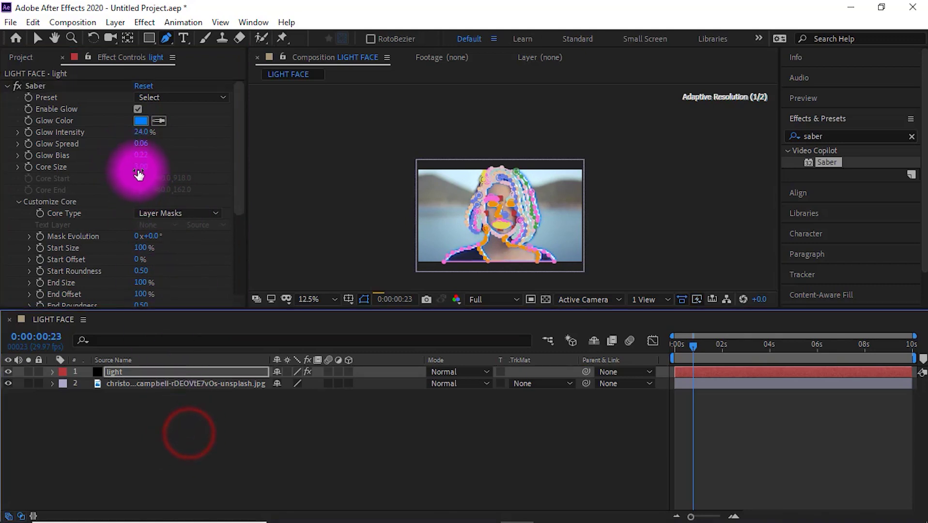
{"action": "left_click_drag", "start_coordinate": [138, 167], "coordinate": [222, 433]}
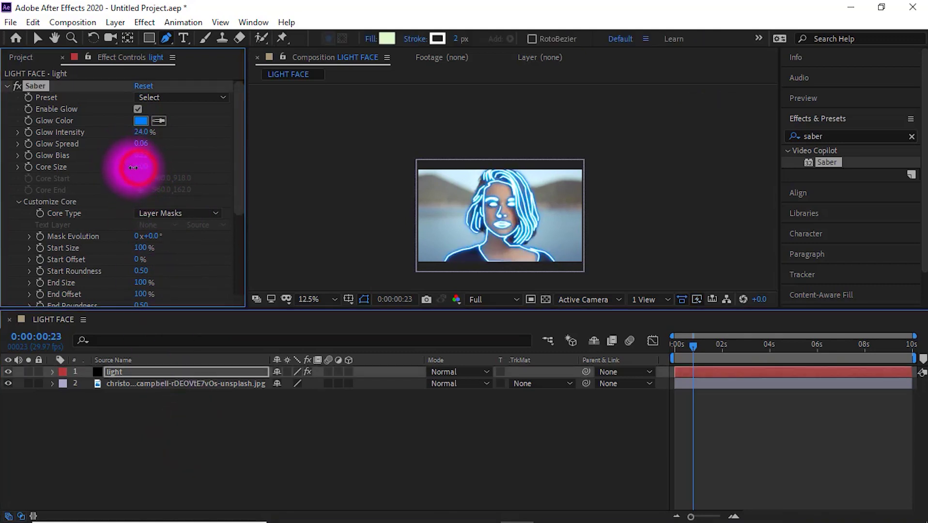
{"action": "left_click", "coordinate": [220, 432]}
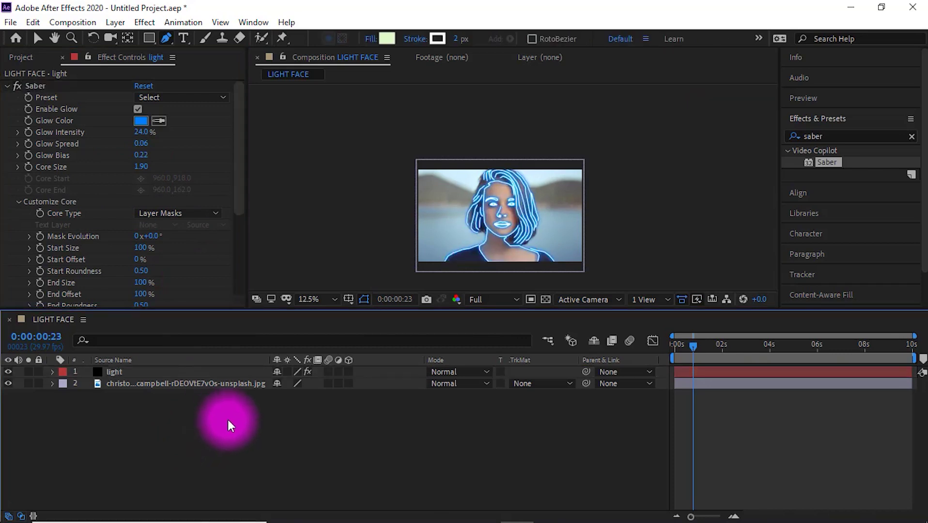
Step: Hide the photo layer, inspect the neon outline on black, and return to frame 0
{"action": "left_click", "coordinate": [9, 384]}
{"action": "scroll", "coordinate": [491, 267], "scroll_direction": "up", "scroll_amount": 1}
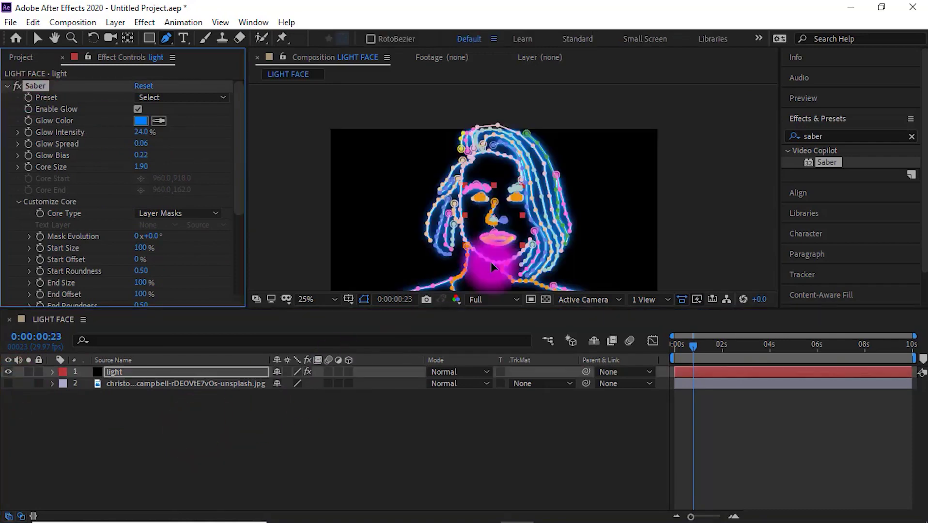
{"action": "scroll", "coordinate": [492, 266], "scroll_direction": "up", "scroll_amount": 3}
{"action": "scroll", "coordinate": [559, 207], "scroll_direction": "down", "scroll_amount": 3}
{"action": "scroll", "coordinate": [421, 164], "scroll_direction": "up", "scroll_amount": 1}
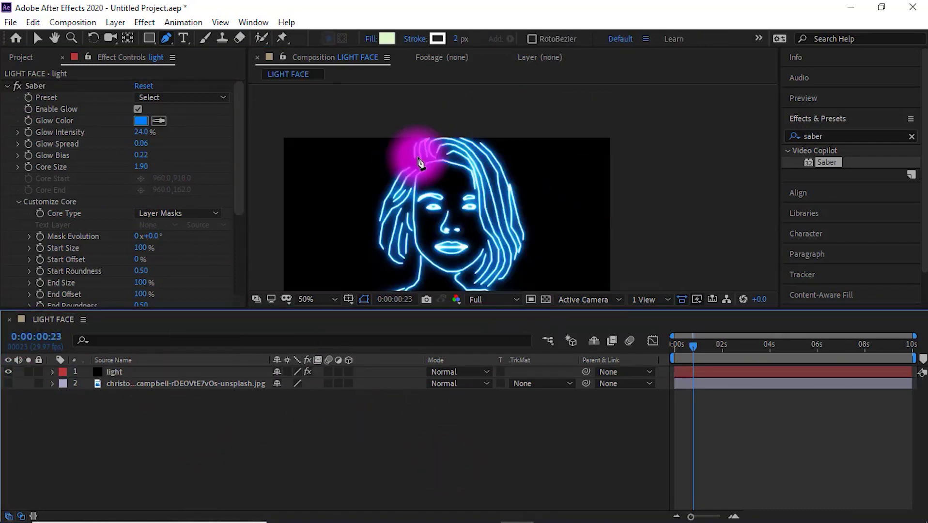
{"action": "scroll", "coordinate": [420, 164], "scroll_direction": "up", "scroll_amount": 2}
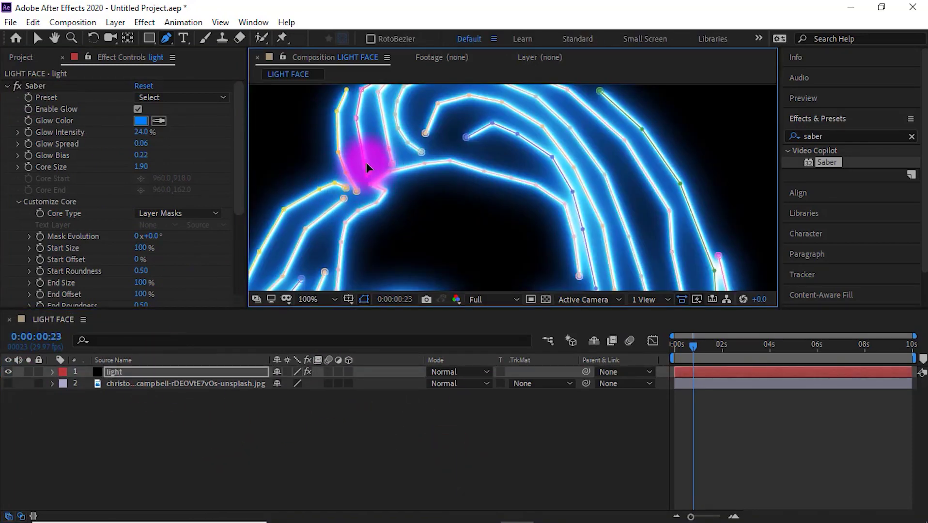
{"action": "scroll", "coordinate": [366, 167], "scroll_direction": "down", "scroll_amount": 2}
{"action": "scroll", "coordinate": [555, 201], "scroll_direction": "down", "scroll_amount": 2}
{"action": "scroll", "coordinate": [487, 238], "scroll_direction": "up", "scroll_amount": 2}
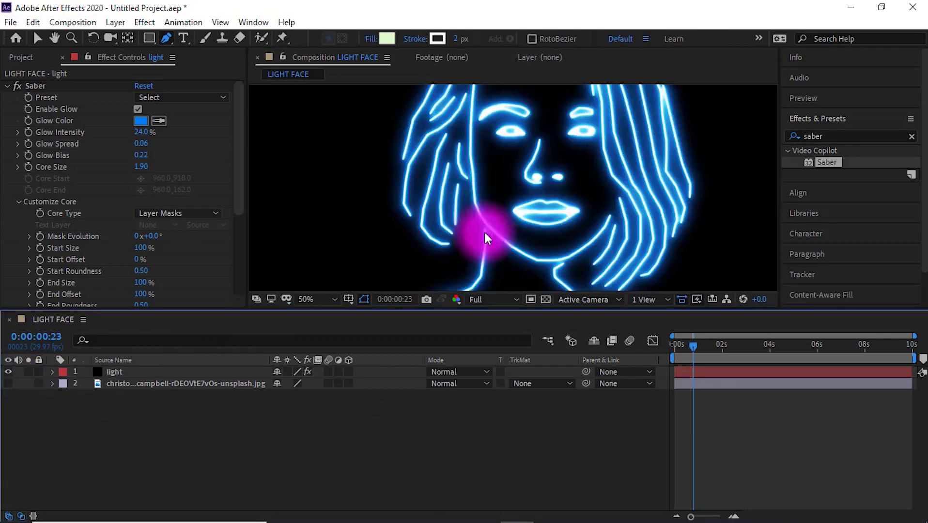
{"action": "scroll", "coordinate": [563, 226], "scroll_direction": "down", "scroll_amount": 4}
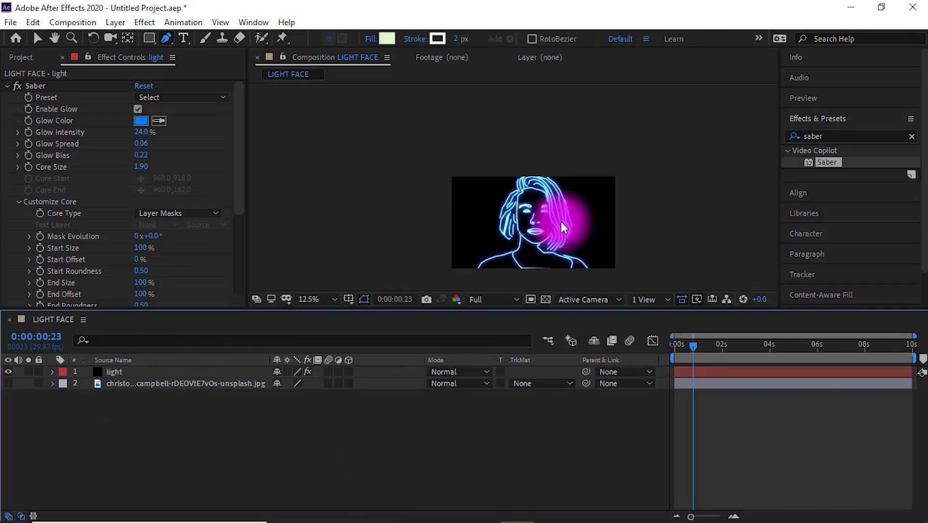
{"action": "left_click", "coordinate": [190, 439]}
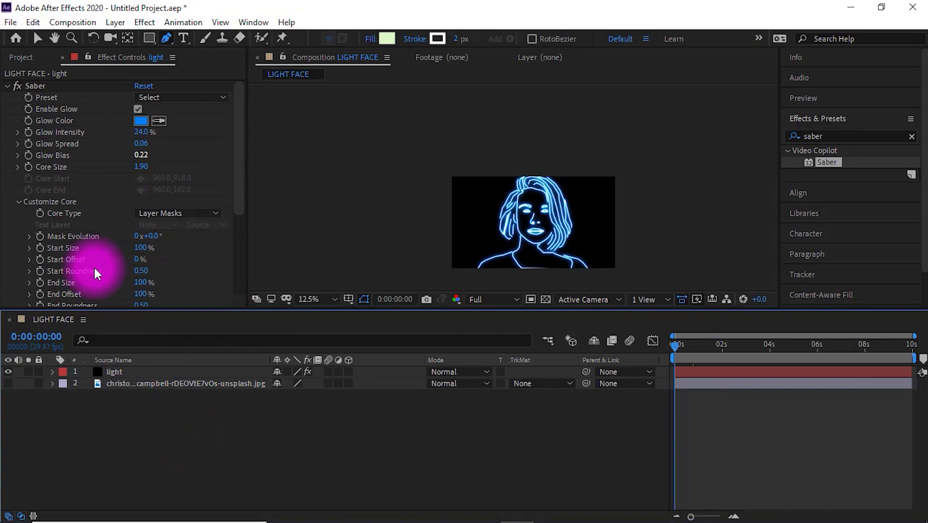
{"action": "scroll", "coordinate": [78, 275], "scroll_direction": "down", "scroll_amount": 1}
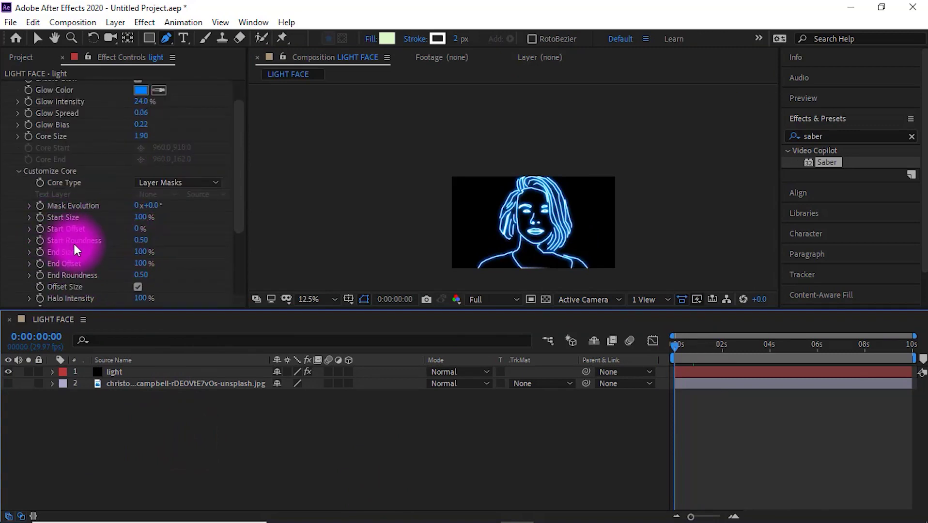
Step: Set Saber's End Size to 0%
{"action": "left_click_drag", "start_coordinate": [141, 251], "coordinate": [50, 258]}
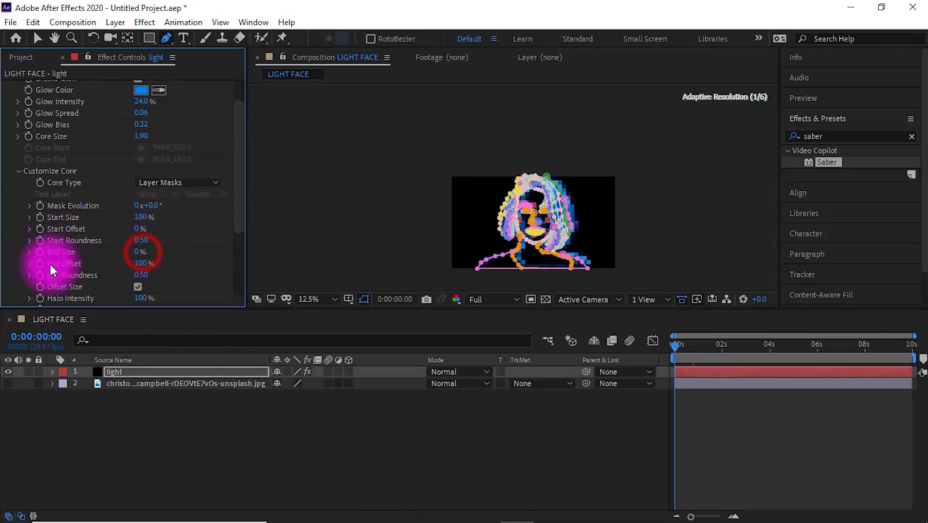
{"action": "left_click", "coordinate": [133, 442]}
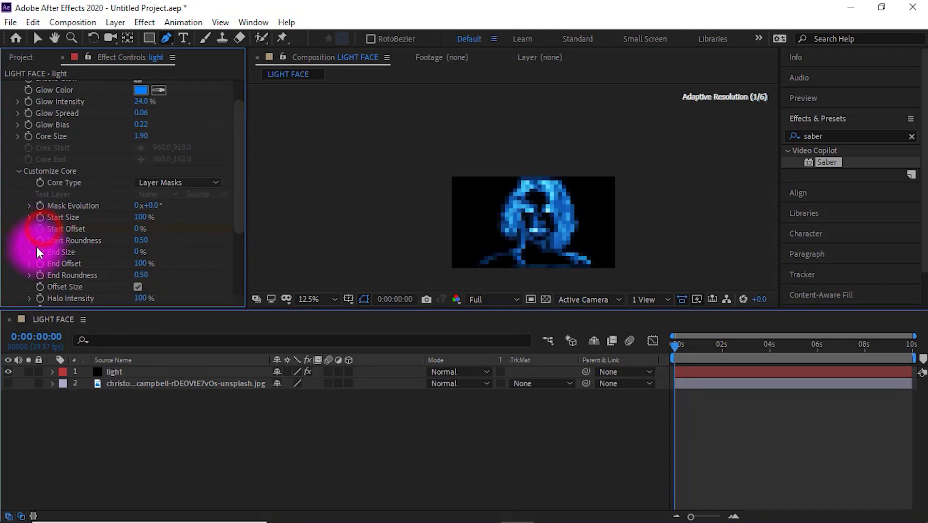
{"action": "key", "text": "Return"}
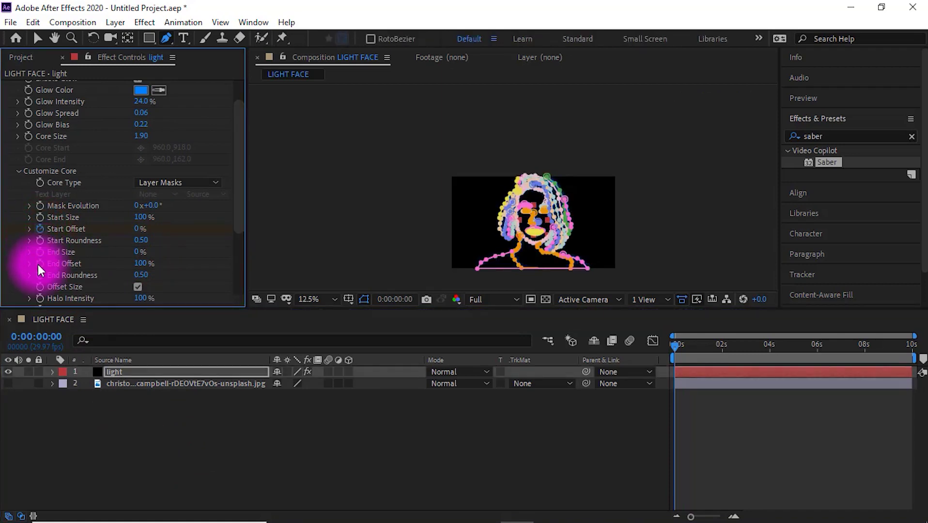
{"action": "left_click", "coordinate": [129, 453]}
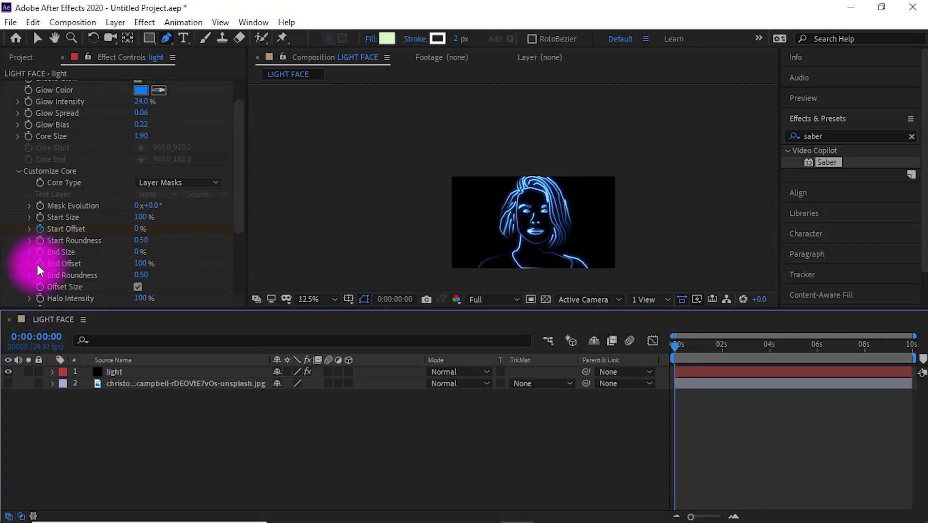
{"action": "left_click", "coordinate": [142, 253]}
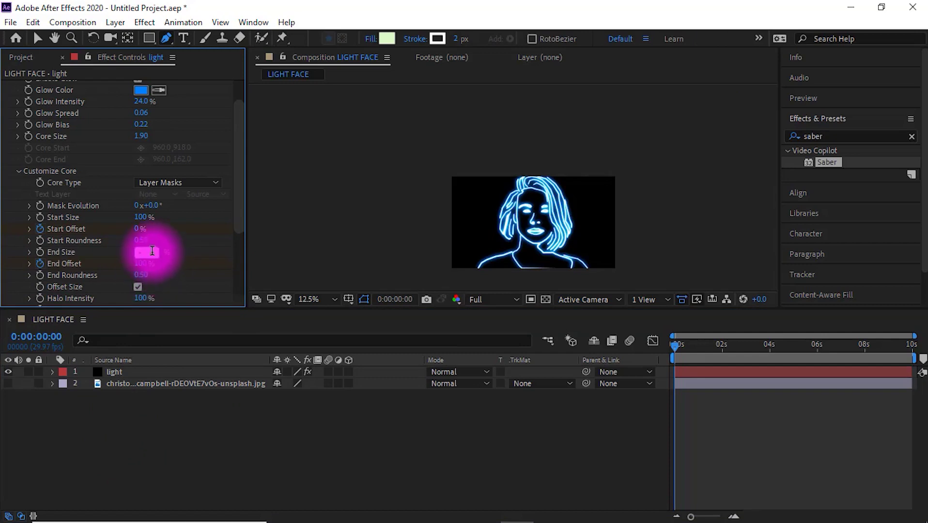
{"action": "type", "text": "0"}
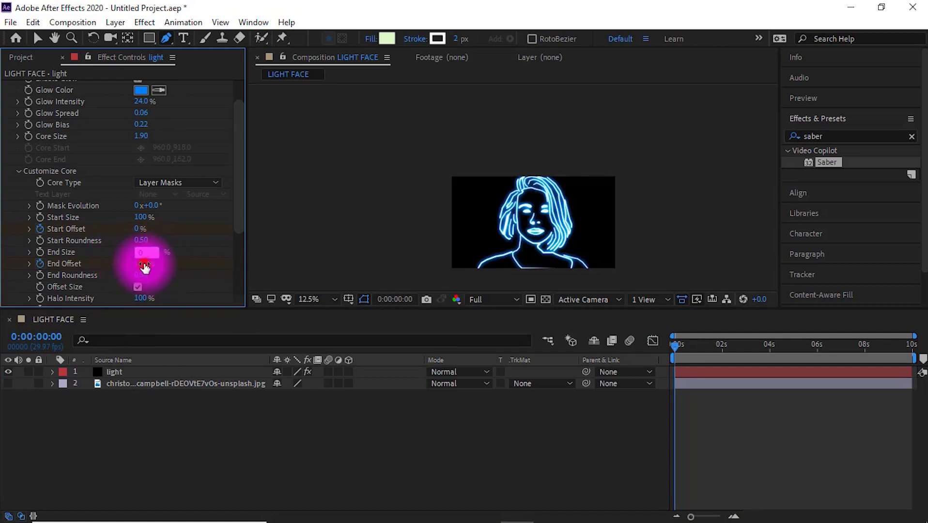
{"action": "left_click", "coordinate": [176, 429]}
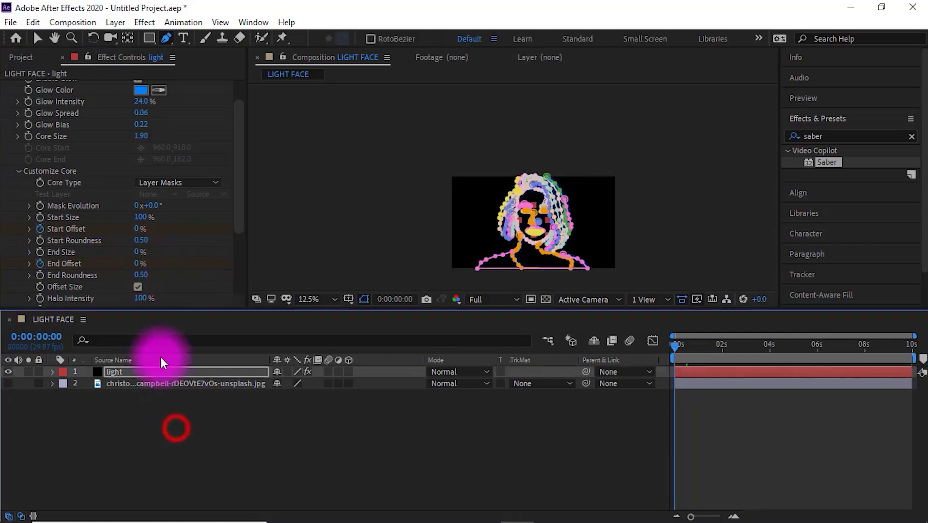
Step: Keyframe End Offset to 100% near the comp's end, then go back to the start
{"action": "left_click", "coordinate": [773, 359]}
{"action": "left_click_drag", "start_coordinate": [781, 363], "coordinate": [906, 362]}
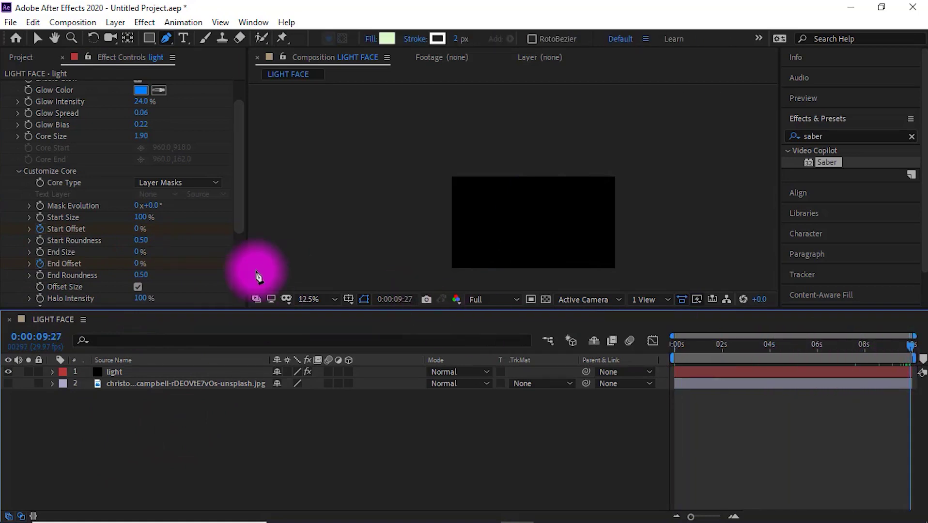
{"action": "left_click_drag", "start_coordinate": [137, 262], "coordinate": [394, 263]}
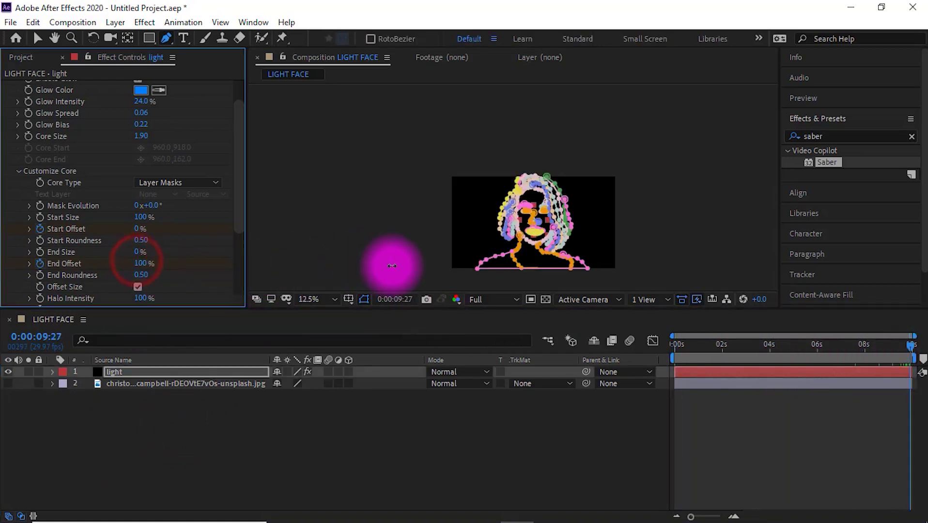
{"action": "left_click", "coordinate": [326, 442]}
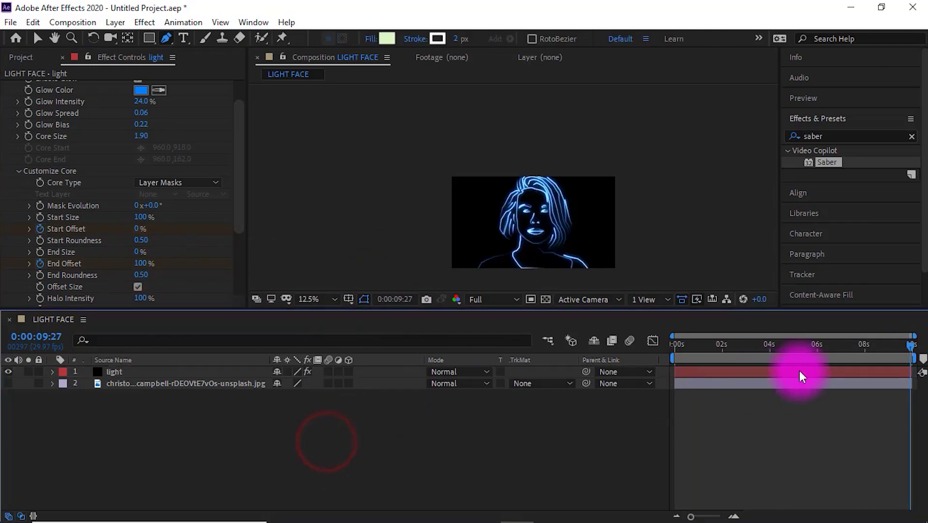
{"action": "left_click_drag", "start_coordinate": [921, 348], "coordinate": [642, 356]}
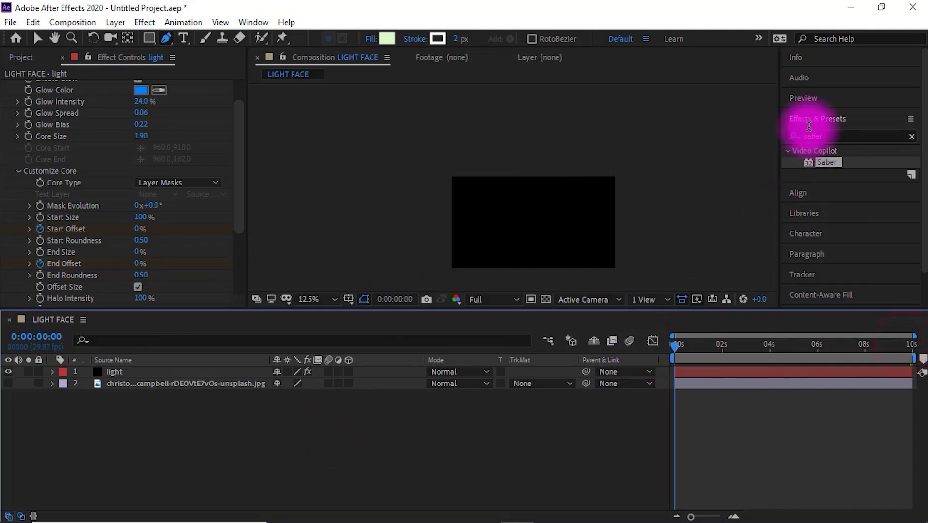
Step: Play the preview and scrub to about 8 seconds to watch the face outline draw on
{"action": "left_click", "coordinate": [822, 99]}
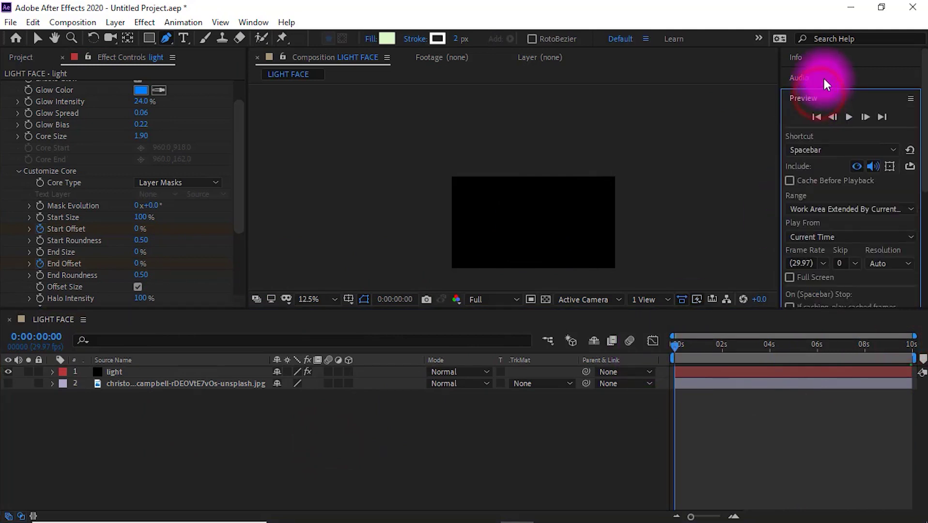
{"action": "left_click", "coordinate": [851, 119]}
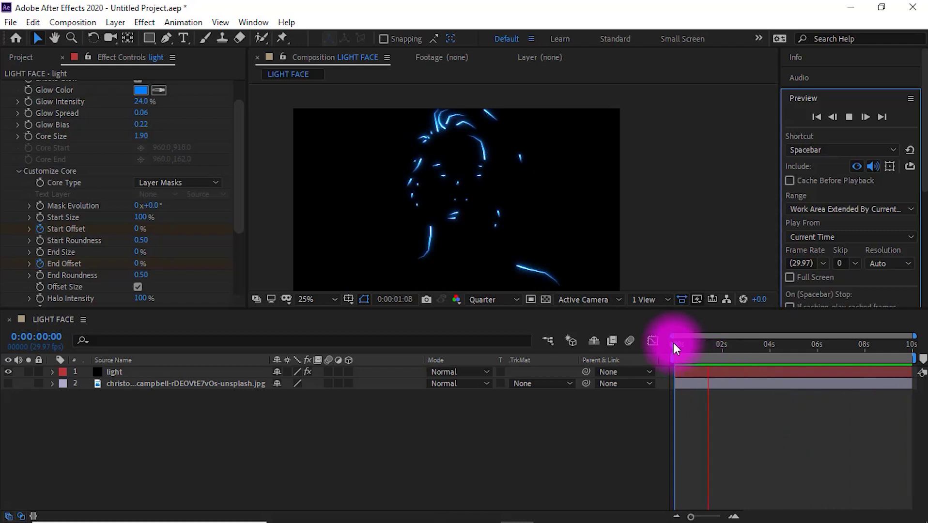
{"action": "left_click_drag", "start_coordinate": [675, 343], "coordinate": [916, 376]}
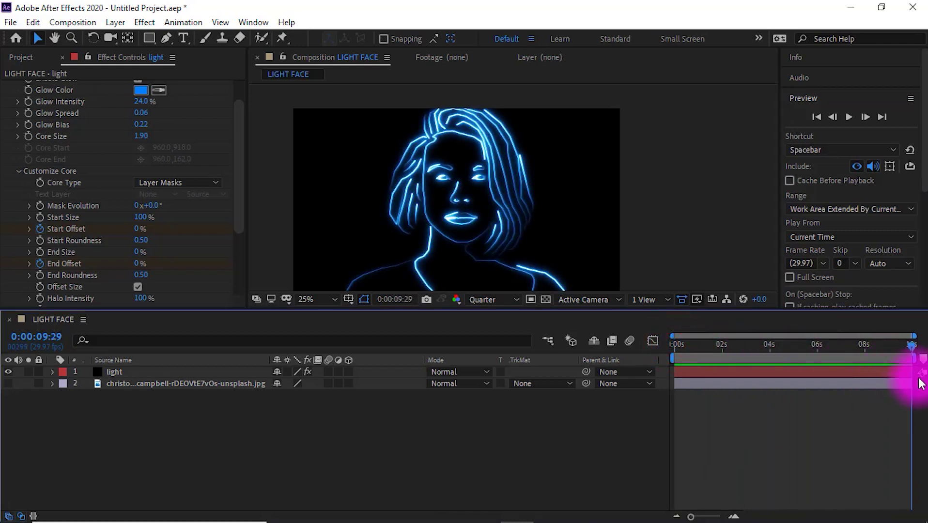